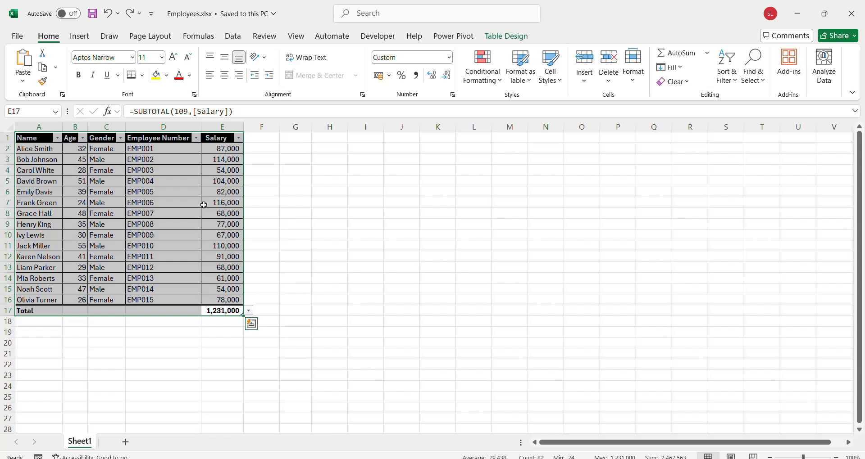
Step: Enter the formula =COLUMN(D:D) in cell G8 to return the Employee Number column's number
{"action": "key", "text": "Return"}
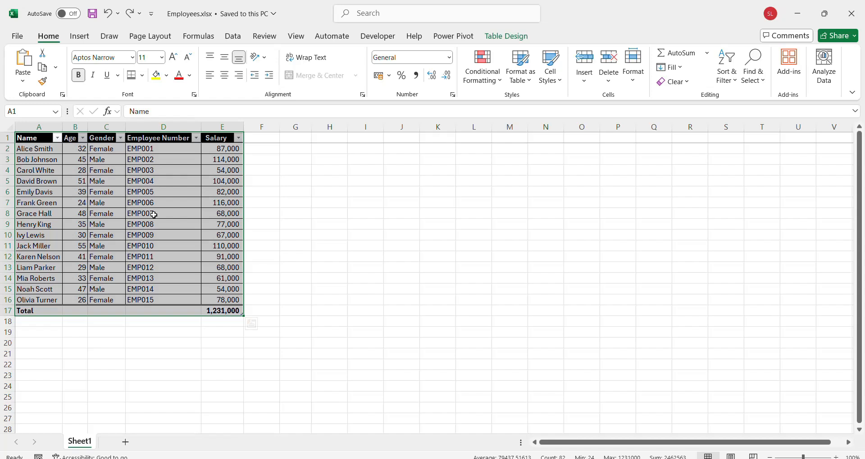
{"action": "left_click", "coordinate": [153, 214]}
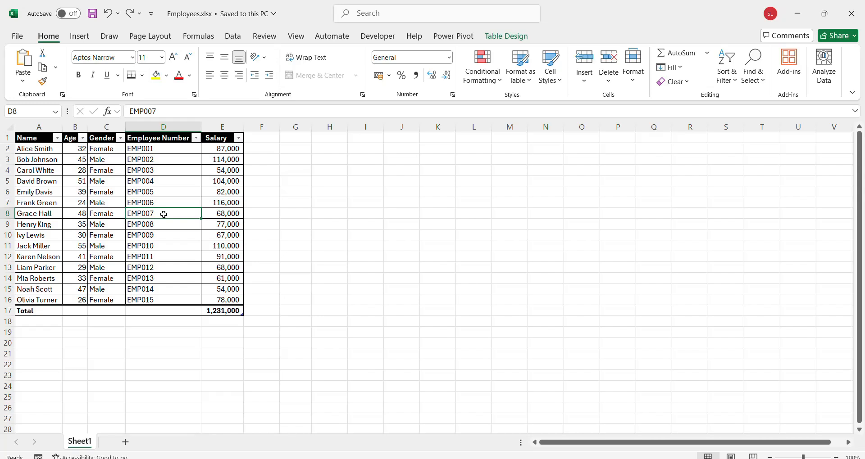
{"action": "left_click", "coordinate": [290, 215]}
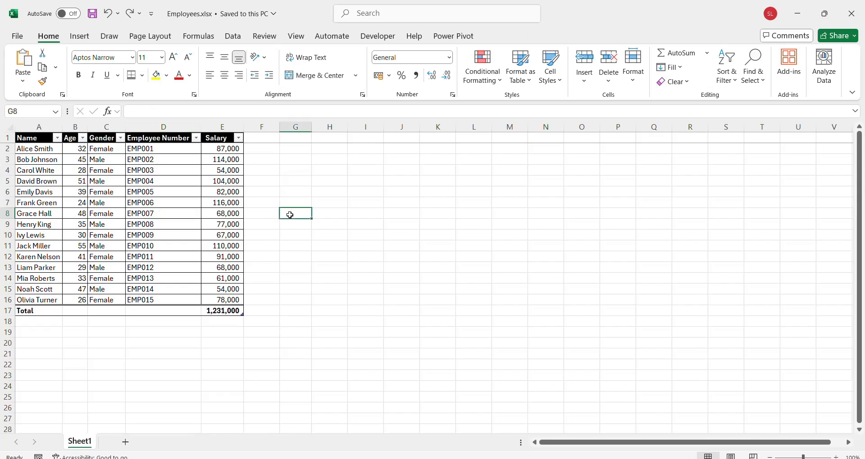
{"action": "type", "text": "=column("}
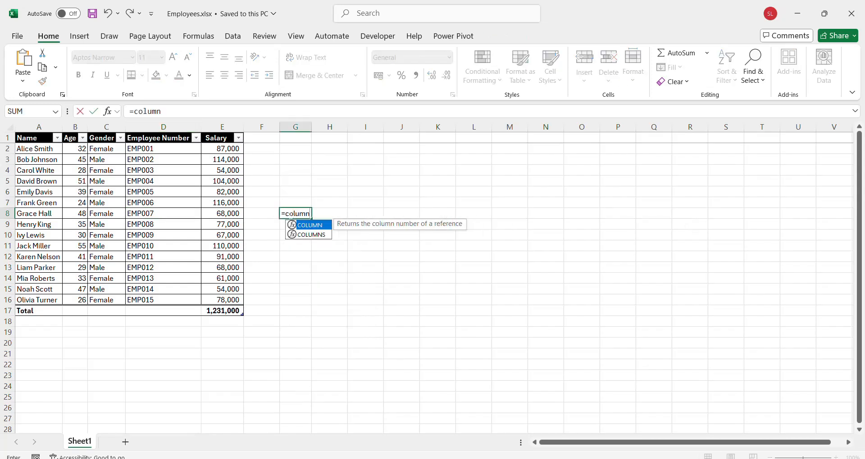
{"action": "left_click", "coordinate": [167, 126]}
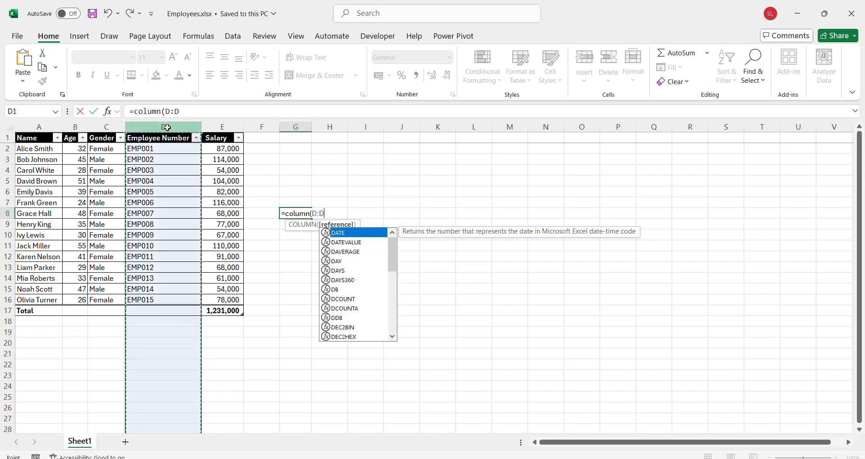
{"action": "key", "text": "Return"}
{"action": "key", "text": "Up"}
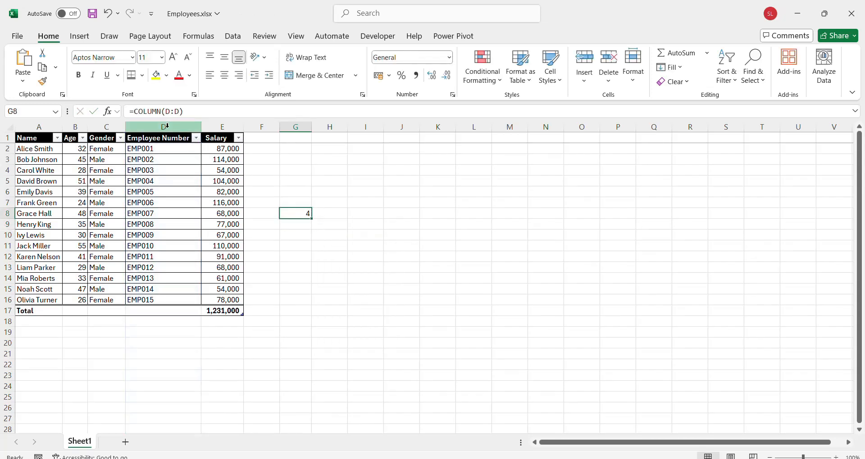
Step: Move the COLUMN formula from cell G8 to H8
{"action": "key", "text": "Down"}
{"action": "key", "text": "Down"}
{"action": "key", "text": "Down"}
{"action": "key", "text": "Down"}
{"action": "key", "text": "Down"}
{"action": "key", "text": "Down"}
{"action": "key", "text": "Down"}
{"action": "key", "text": "Down"}
{"action": "key", "text": "Down"}
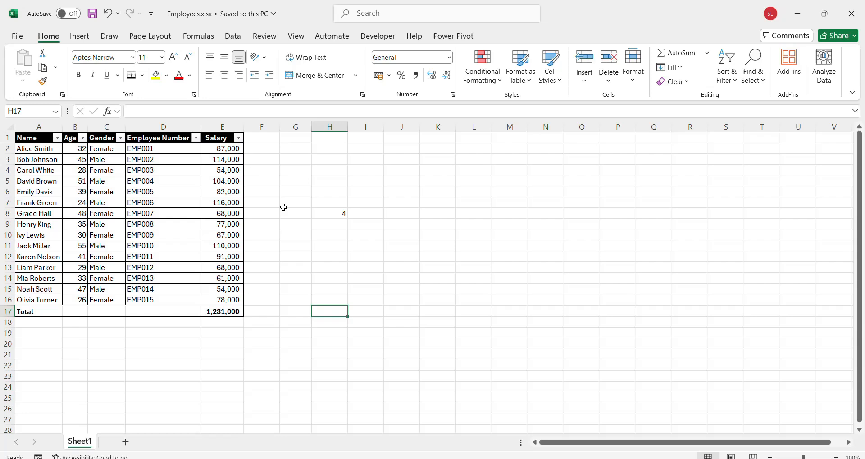
Step: Enter the formula =ROW(D8) in cell G8 to return the row number
{"action": "left_click", "coordinate": [284, 206]}
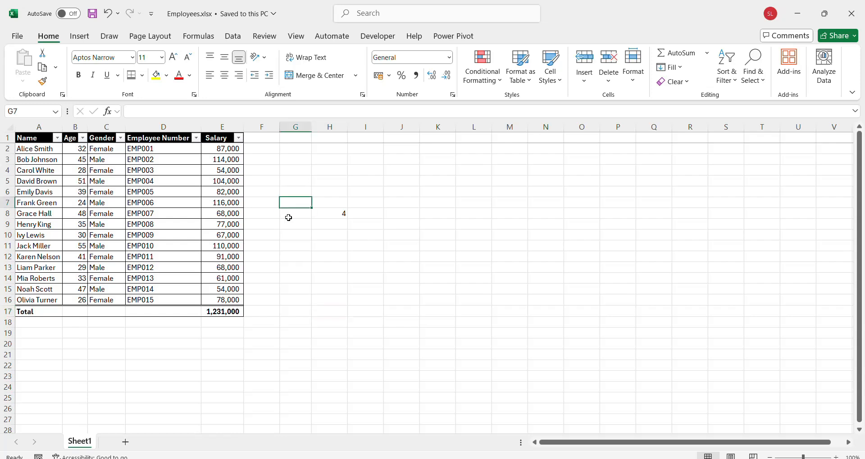
{"action": "left_click", "coordinate": [288, 216]}
{"action": "type", "text": "=row("}
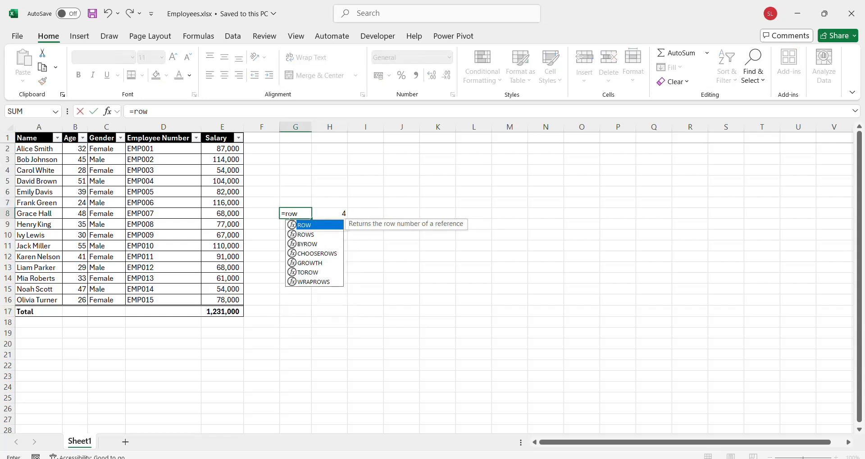
{"action": "left_click", "coordinate": [153, 218]}
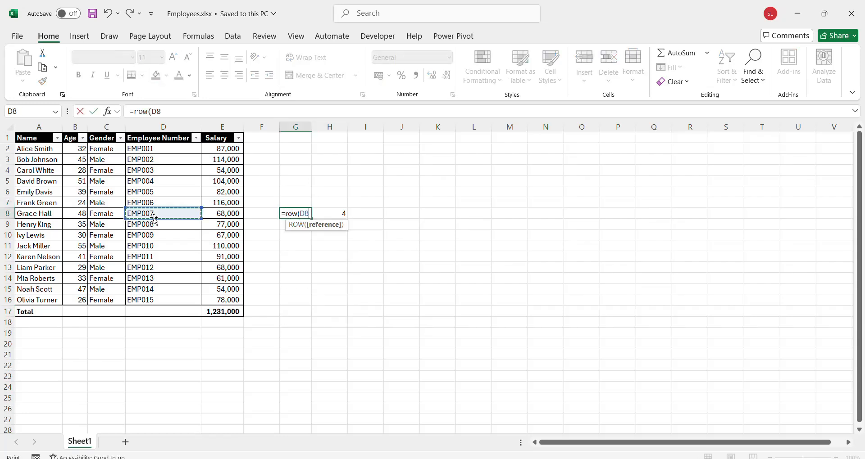
{"action": "key", "text": "Return"}
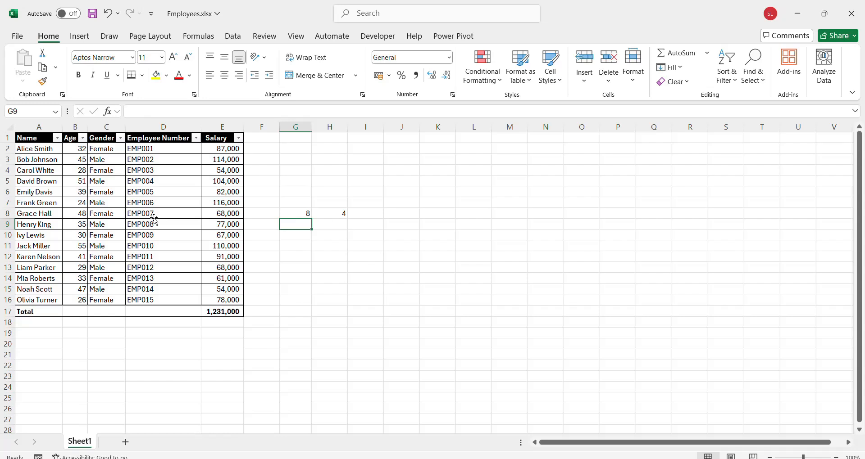
Step: Enter =INDEX(1:1048576,8,4) in cell I8, using the entire sheet as the array
{"action": "left_click", "coordinate": [368, 216]}
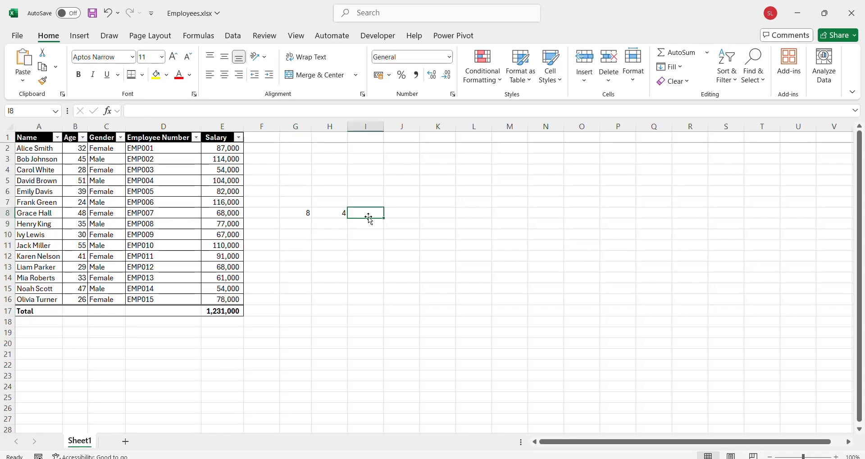
{"action": "type", "text": "=index"}
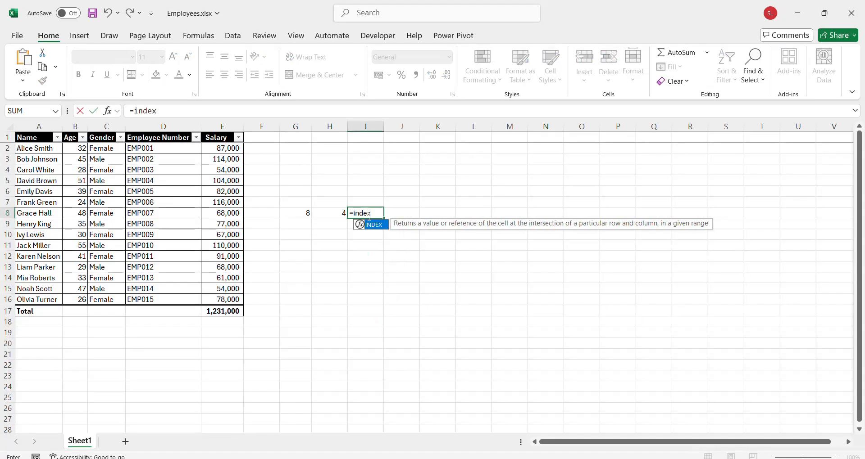
{"action": "type", "text": "("}
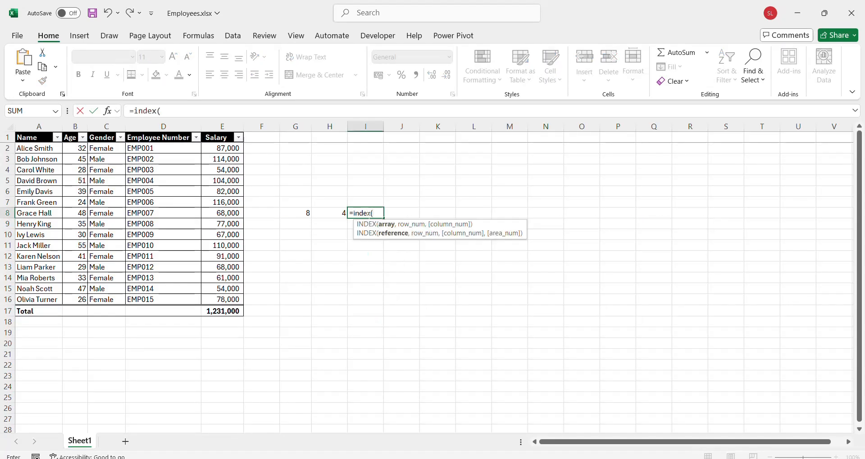
{"action": "left_click", "coordinate": [37, 140]}
{"action": "left_click_drag", "start_coordinate": [79, 185], "coordinate": [233, 310]}
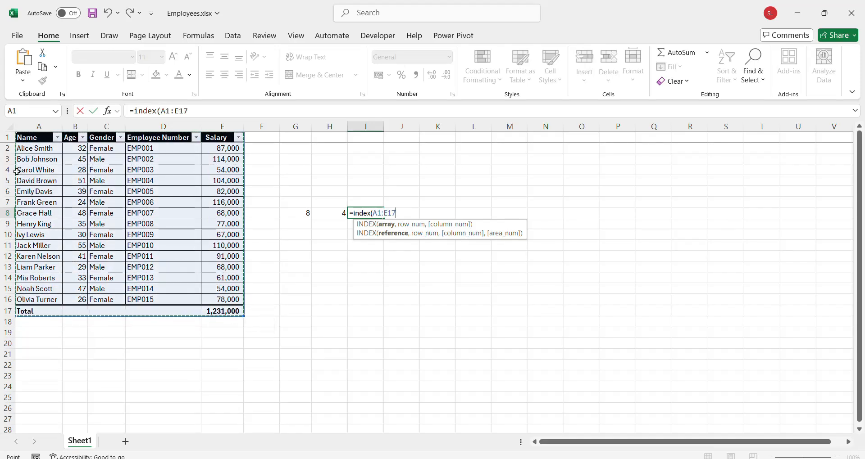
{"action": "left_click", "coordinate": [5, 127]}
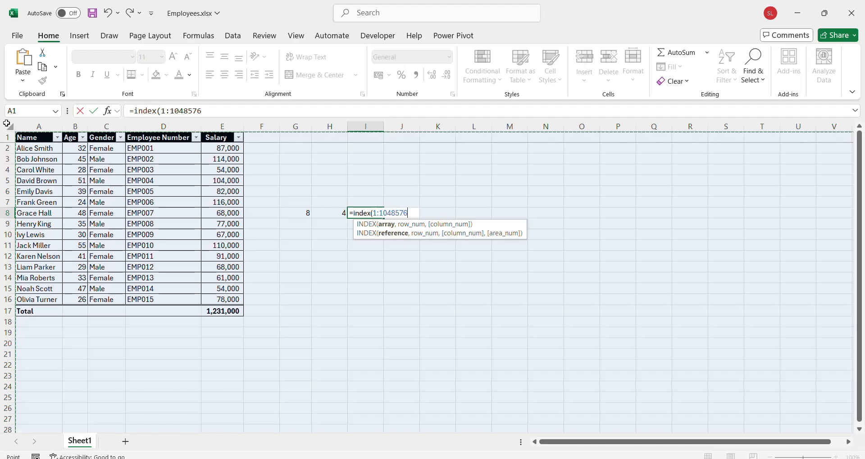
{"action": "type", "text": ","}
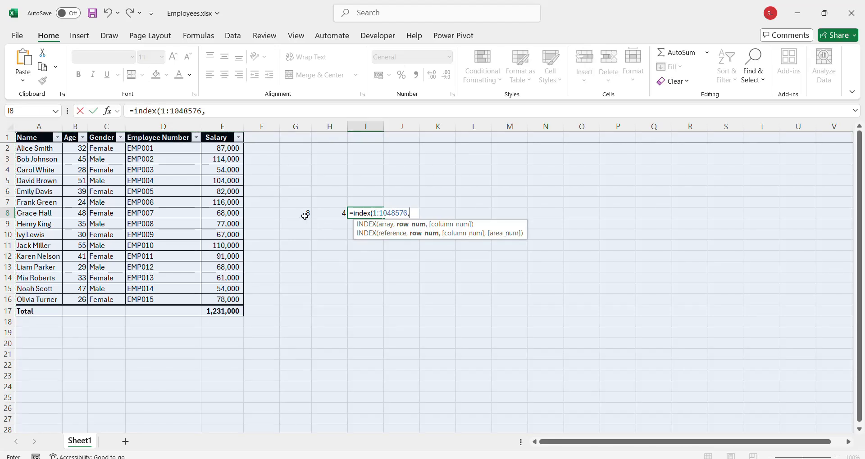
{"action": "type", "text": "8,"}
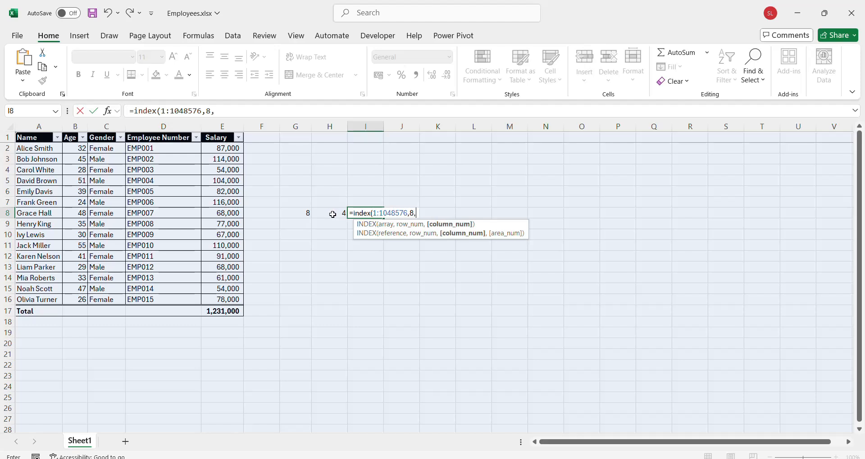
{"action": "type", "text": "4)"}
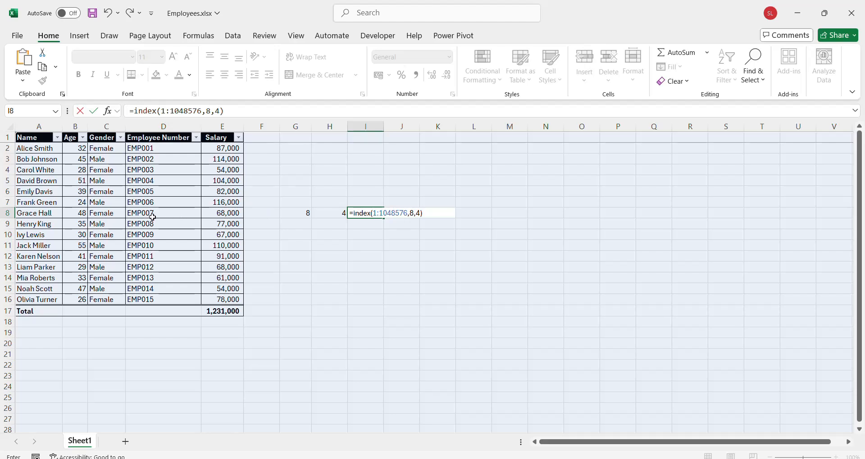
{"action": "key", "text": "Return"}
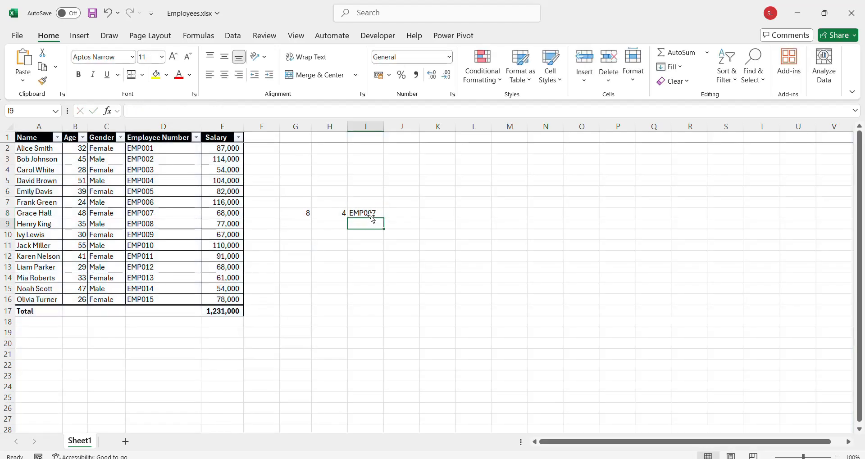
Step: Compare I8 with D8 and set the column number in I8's INDEX formula to 5
{"action": "left_click", "coordinate": [369, 214]}
{"action": "left_click", "coordinate": [162, 214], "text": "ctrl"}
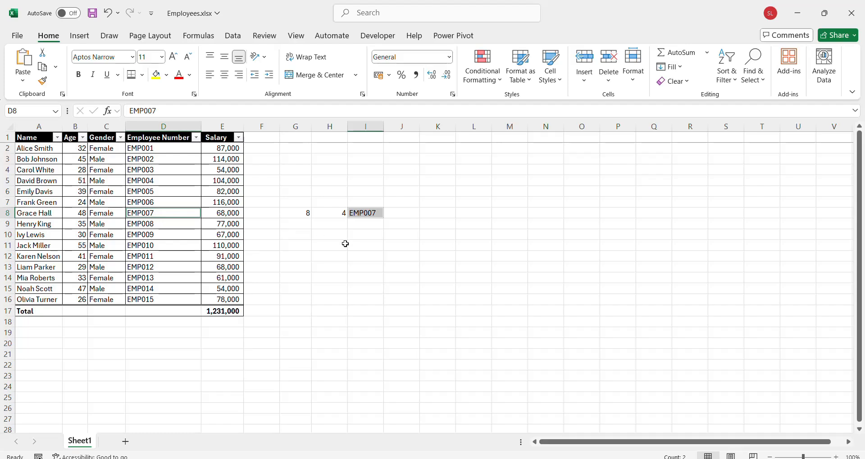
{"action": "left_click", "coordinate": [371, 214]}
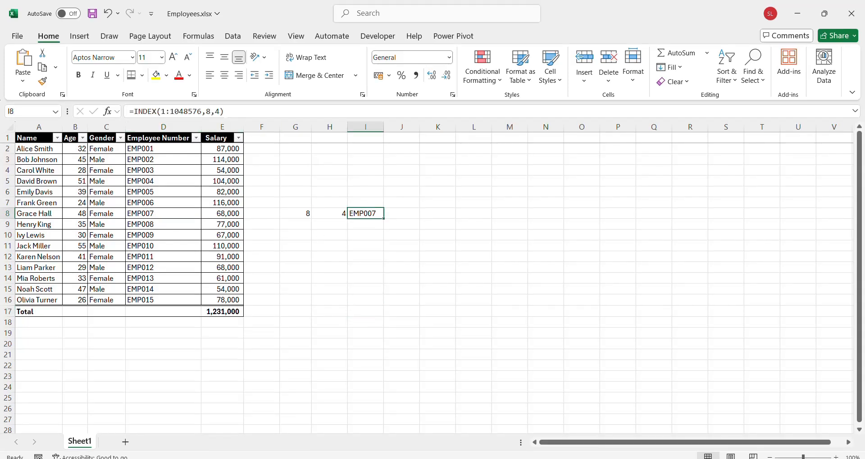
{"action": "double_click", "coordinate": [217, 111]}
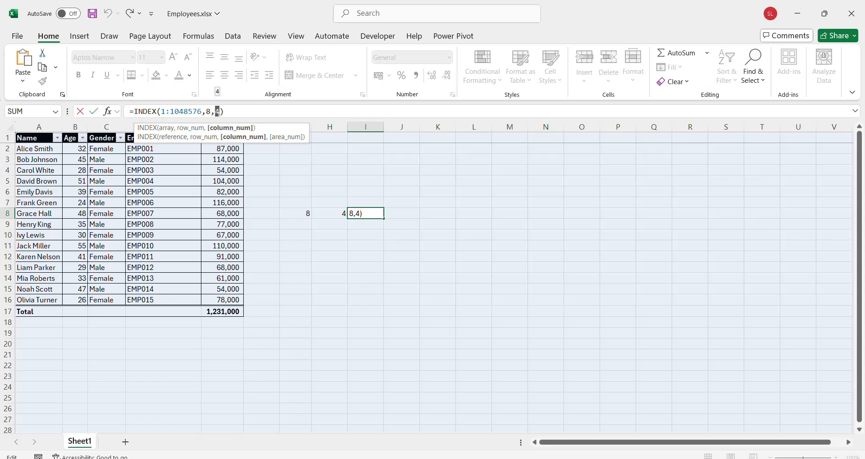
{"action": "key", "text": "Return"}
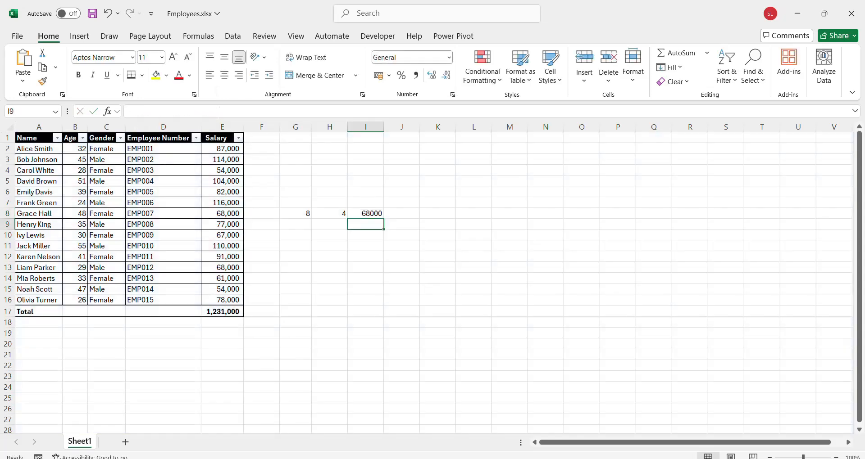
Step: Compare the INDEX result in I8 with the salary in E8, and check the positions of columns D and E
{"action": "left_click", "coordinate": [370, 214]}
{"action": "left_click", "coordinate": [228, 215]}
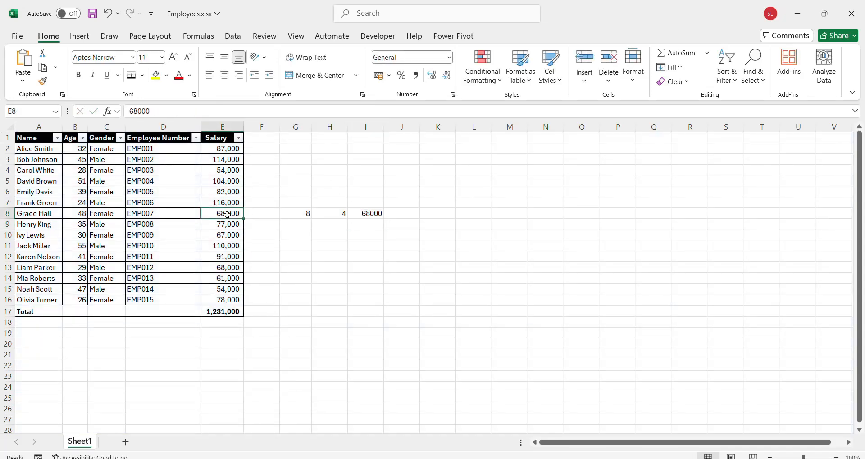
{"action": "left_click", "coordinate": [370, 214]}
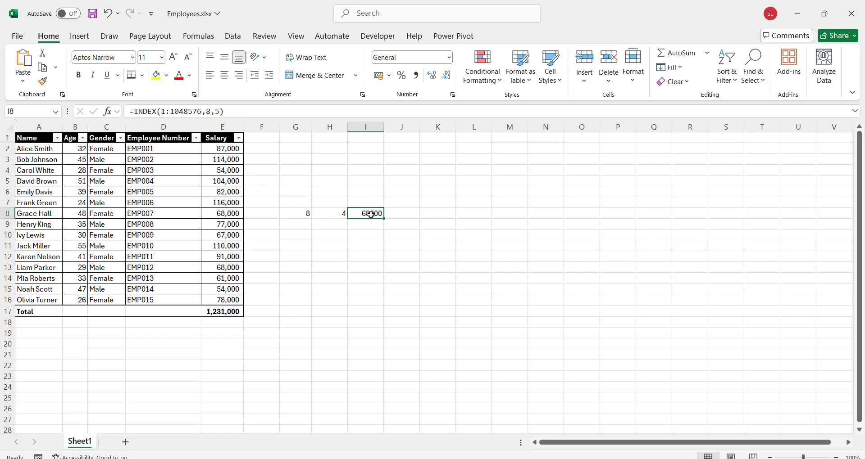
{"action": "double_click", "coordinate": [372, 219]}
{"action": "left_click", "coordinate": [374, 215]}
{"action": "left_click", "coordinate": [224, 210]}
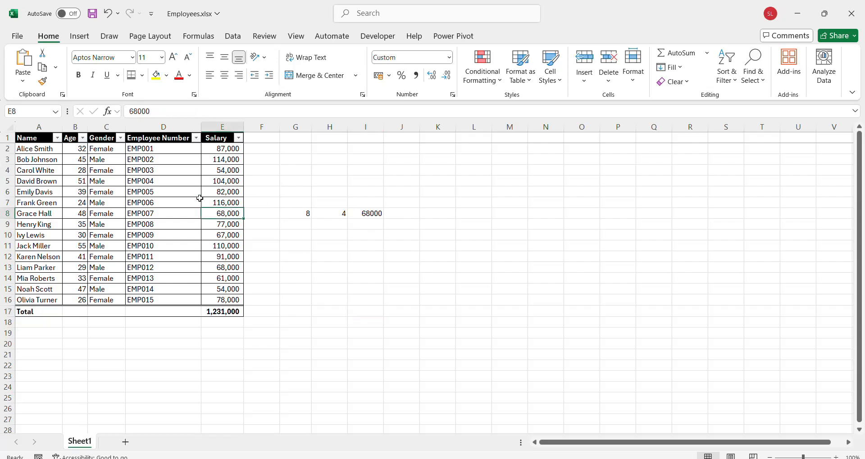
{"action": "left_click", "coordinate": [147, 128]}
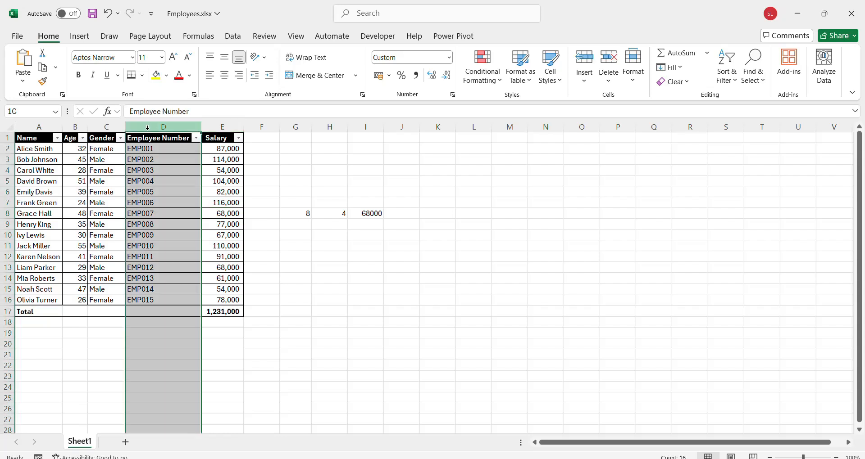
{"action": "left_click", "coordinate": [213, 126]}
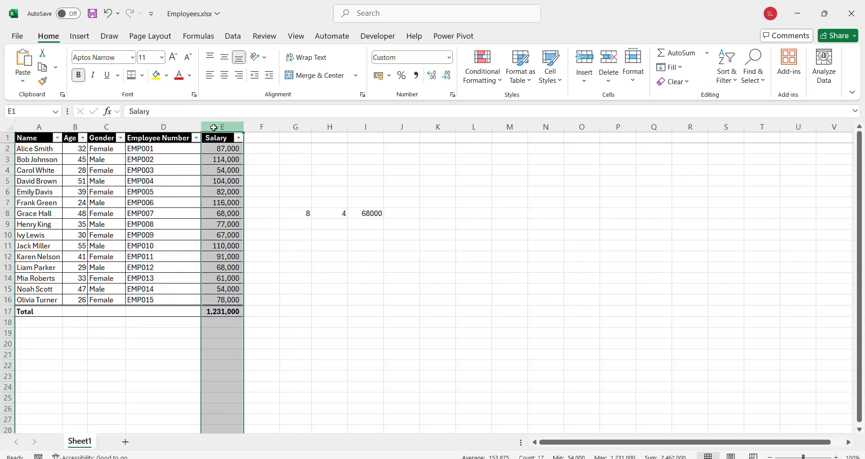
{"action": "left_click", "coordinate": [370, 212]}
Step: Enter a MATCH formula in J8 that looks up row 8's employee number, as quoted text, in D:D without a match type
{"action": "left_click", "coordinate": [412, 210]}
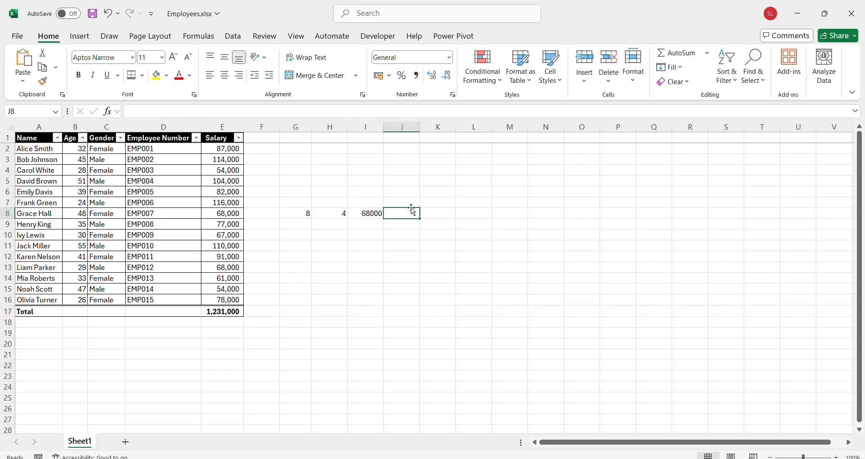
{"action": "type", "text": "=match"}
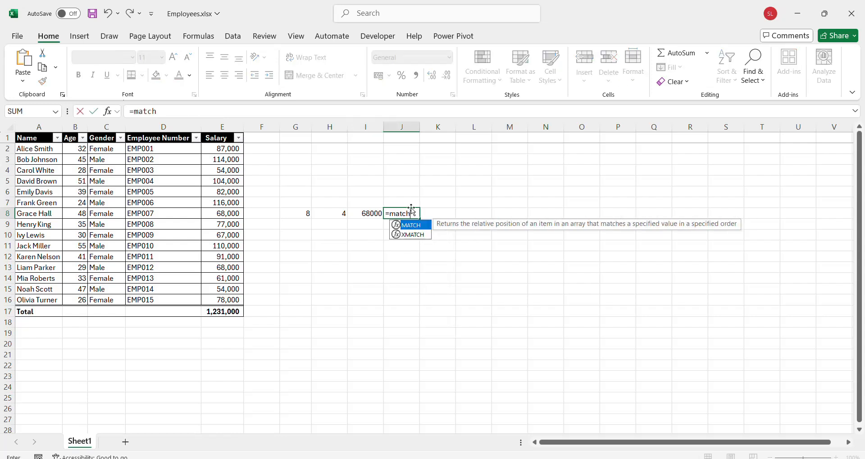
{"action": "type", "text": "("}
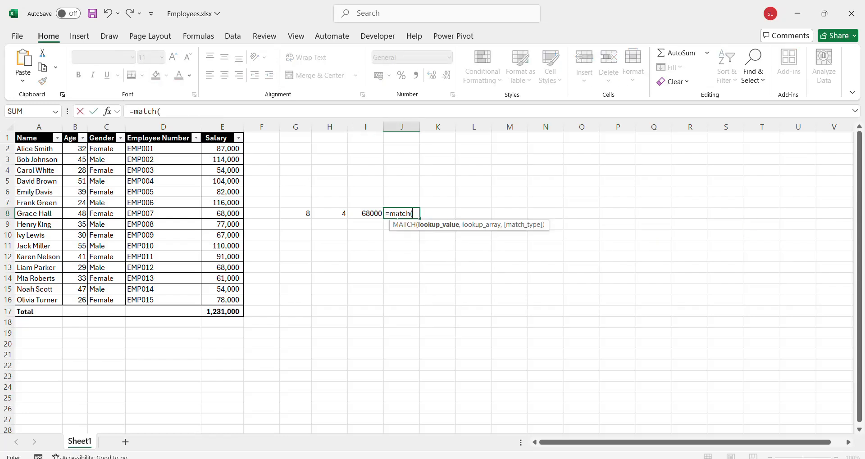
{"action": "type", "text": "\"EMP007\","}
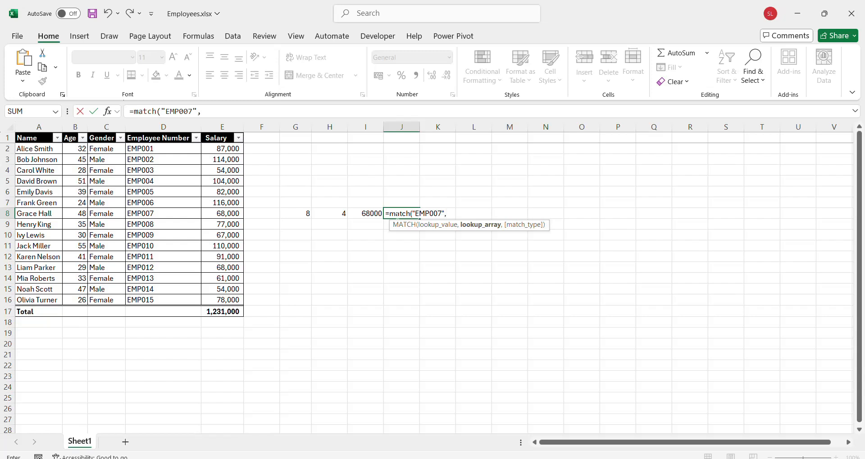
{"action": "left_click", "coordinate": [164, 124]}
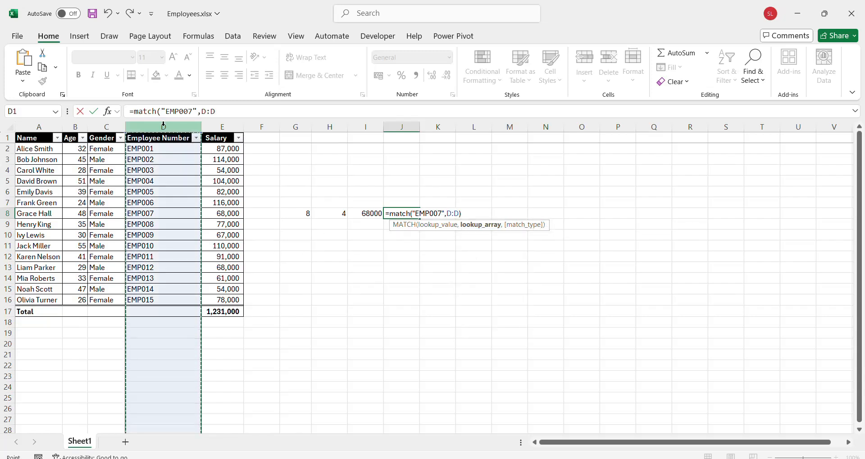
{"action": "type", "text": ")"}
{"action": "key", "text": "Return"}
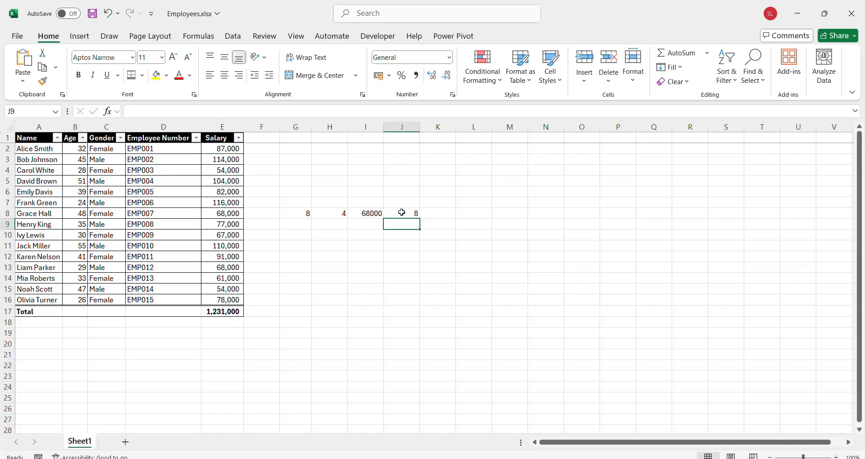
Step: Compare the MATCH result in J8 with row 8's employee number and salary, and undo the clearing of J8
{"action": "left_click", "coordinate": [399, 214]}
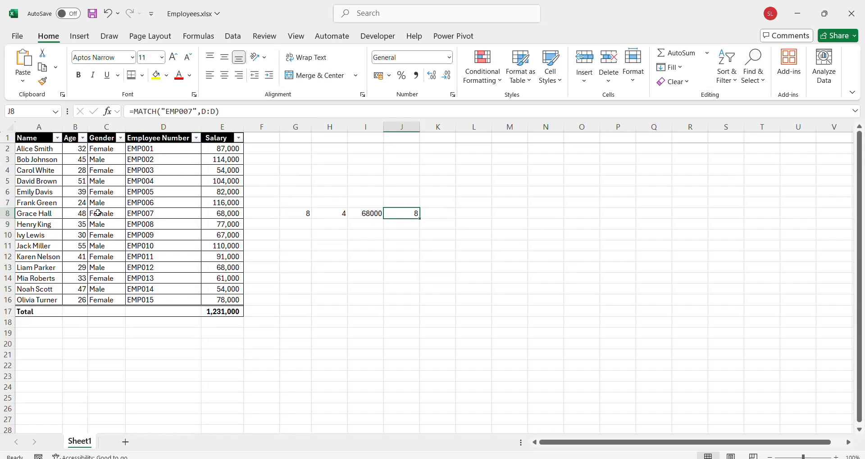
{"action": "left_click", "coordinate": [150, 214]}
{"action": "left_click", "coordinate": [219, 213]}
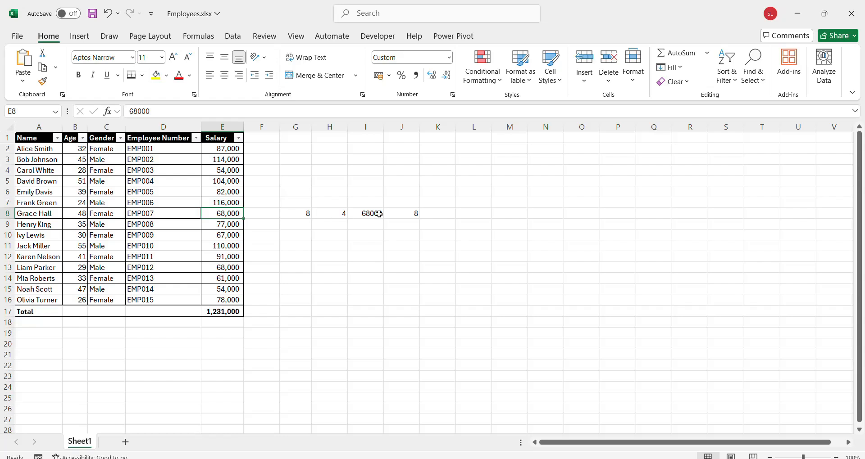
{"action": "left_click", "coordinate": [404, 215]}
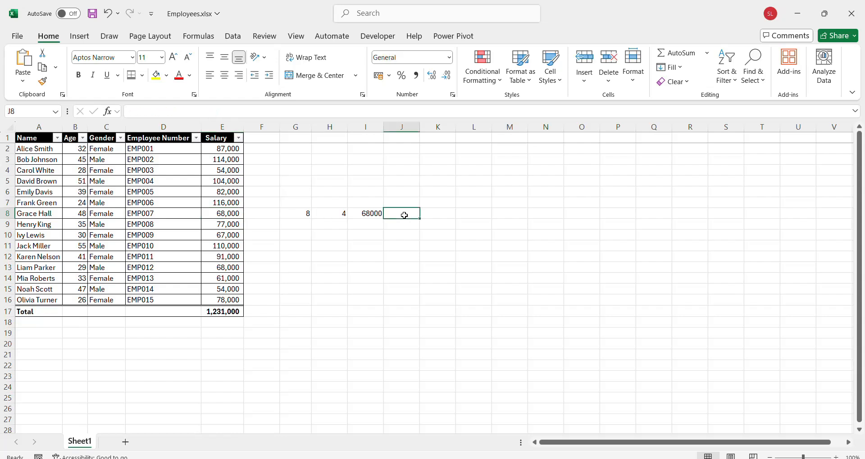
{"action": "key", "text": "ctrl+z"}
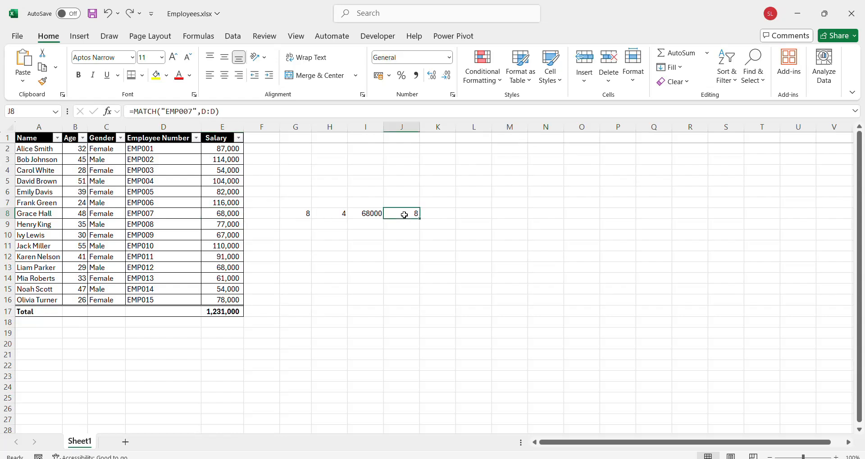
Step: Begin an INDEX formula in K8 with the employee table range A1:E17 as its array
{"action": "left_click", "coordinate": [432, 213]}
{"action": "type", "text": "="}
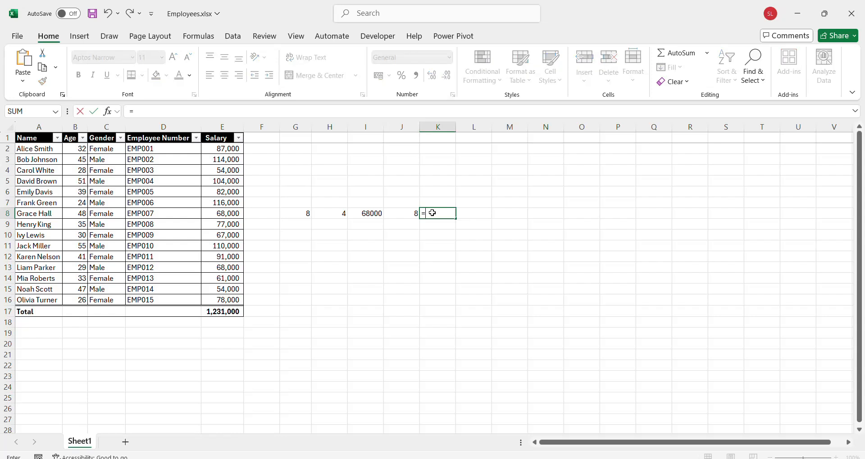
{"action": "type", "text": "index"}
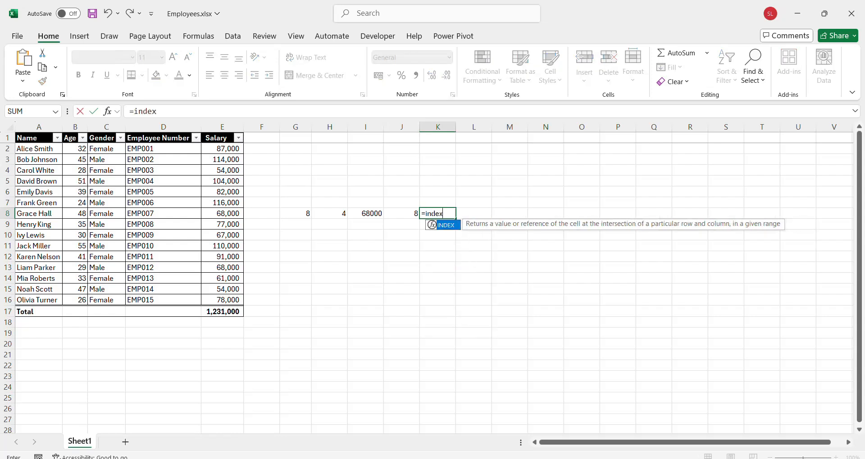
{"action": "type", "text": "("}
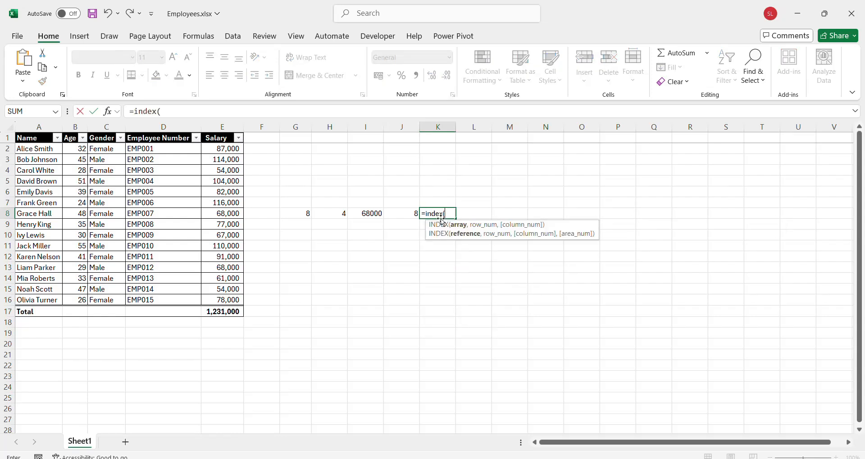
{"action": "left_click_drag", "start_coordinate": [34, 137], "coordinate": [232, 313]}
{"action": "type", "text": ","}
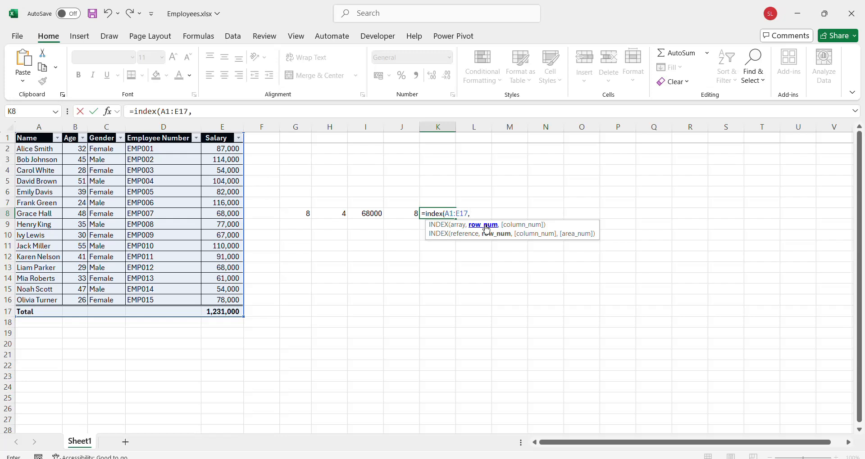
Step: Complete K8's INDEX formula with a nested MATCH of row 8's quoted employee number in D:D as row number and 5 as column number
{"action": "type", "text": "match("}
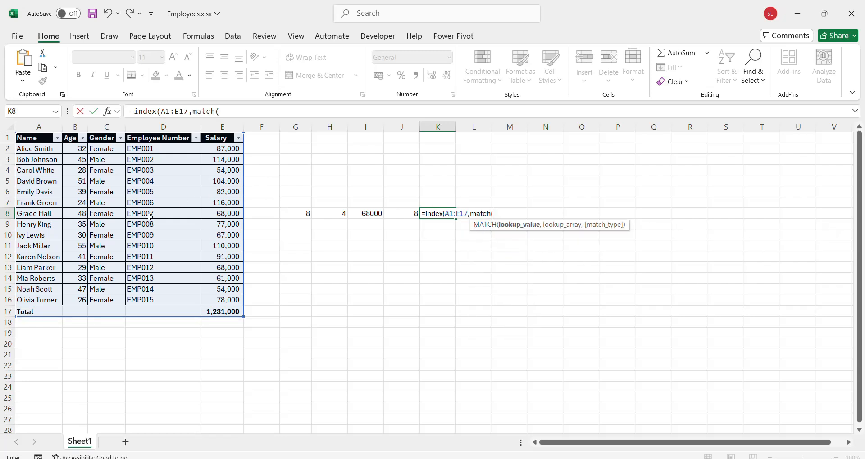
{"action": "type", "text": "\"EMP007"}
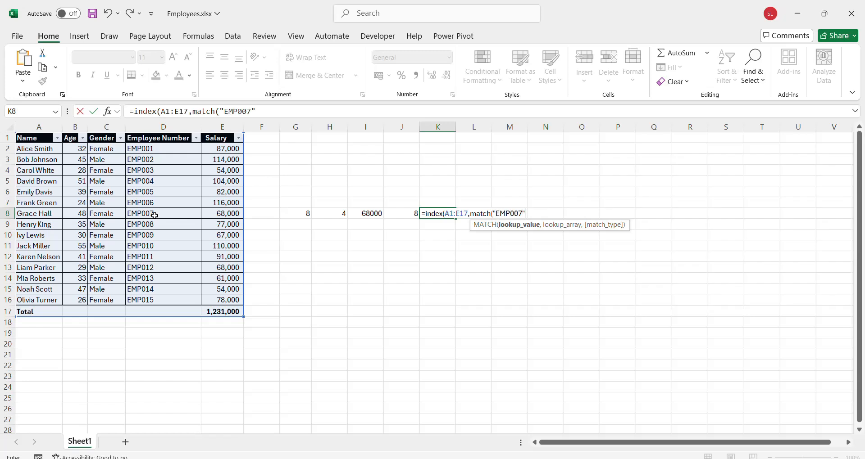
{"action": "type", "text": "\","}
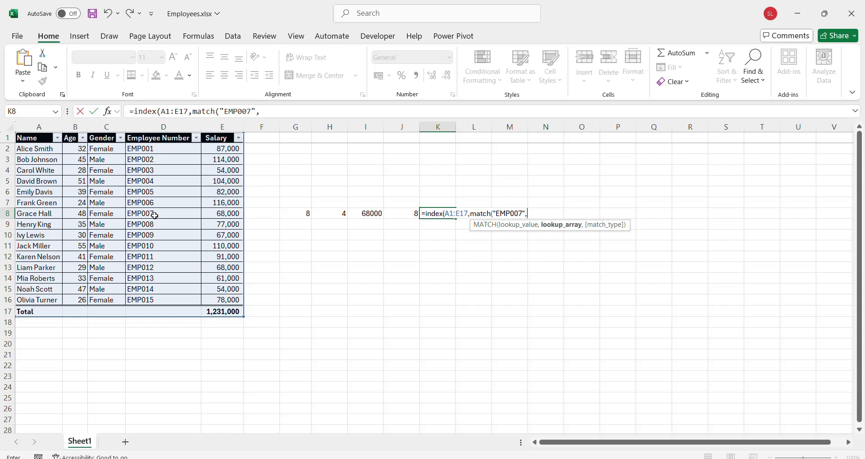
{"action": "left_click", "coordinate": [145, 126]}
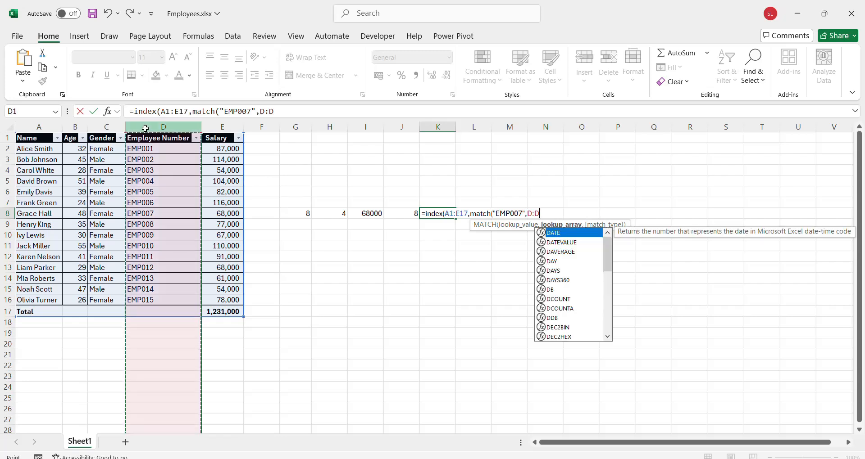
{"action": "type", "text": ")"}
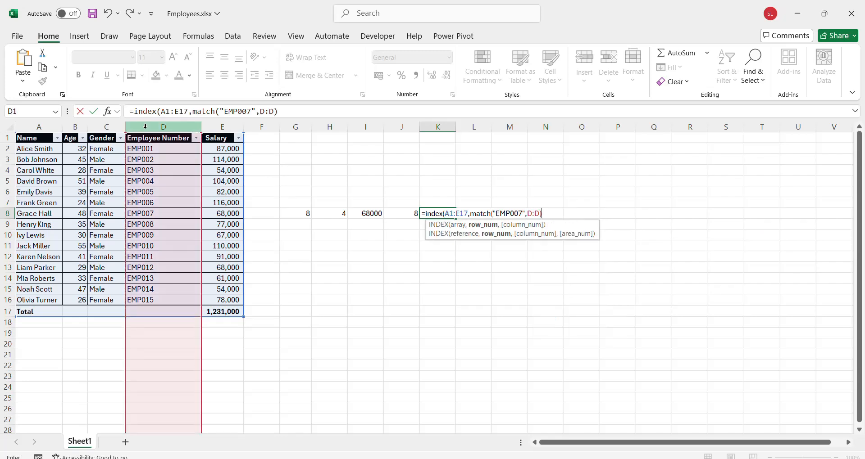
{"action": "type", "text": ","}
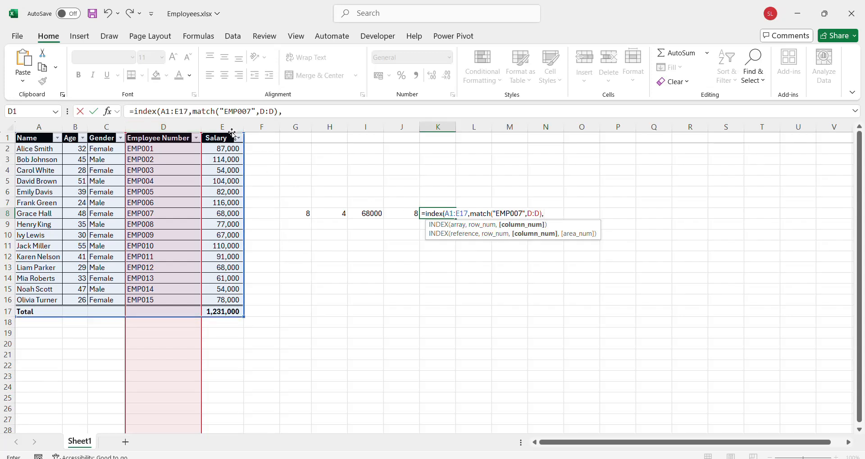
{"action": "left_click", "coordinate": [252, 111]}
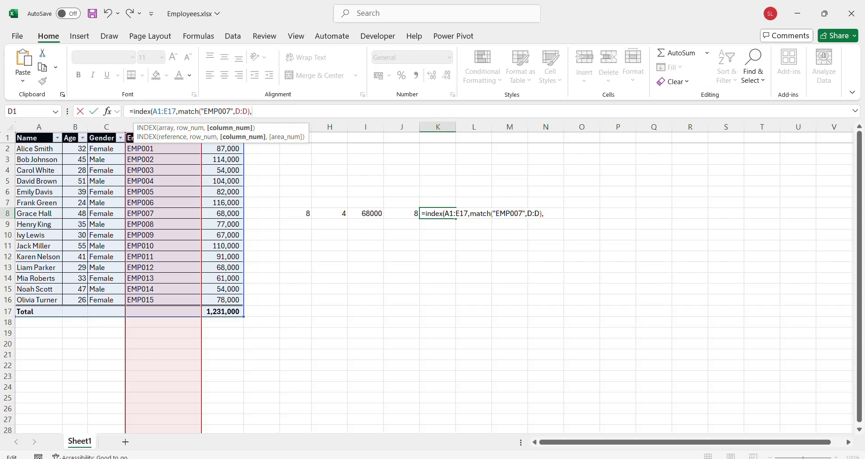
{"action": "type", "text": "5)"}
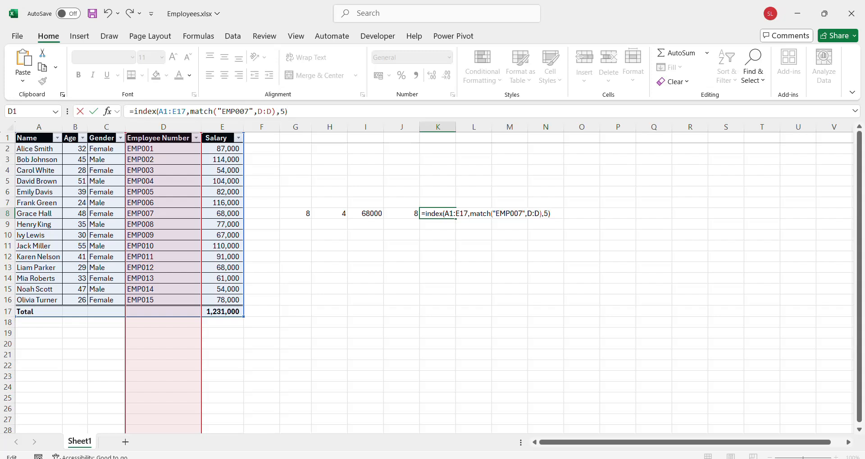
{"action": "key", "text": "Return"}
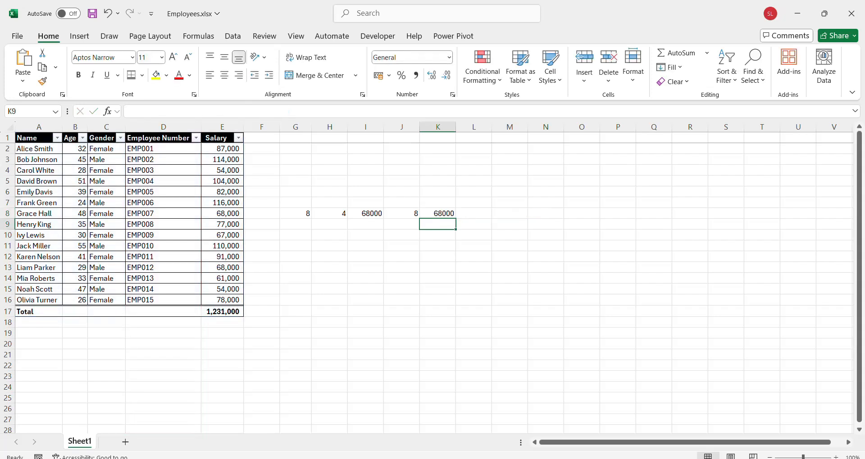
Step: Enter row 8's employee number in K7, directly above the INDEX MATCH formula
{"action": "left_click", "coordinate": [448, 214]}
{"action": "left_click", "coordinate": [446, 201]}
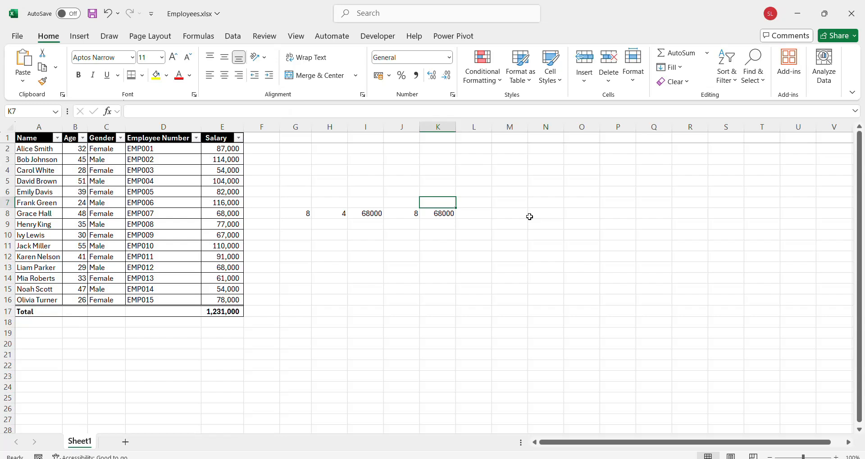
{"action": "type", "text": "EMP00"}
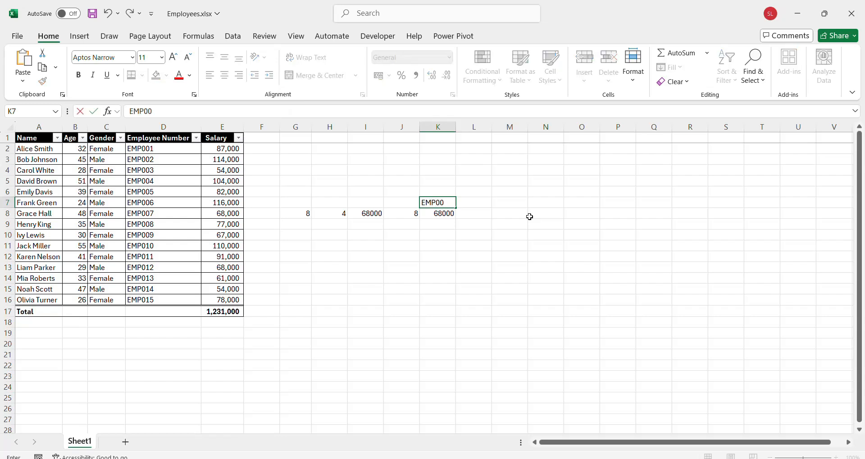
{"action": "type", "text": "7"}
{"action": "key", "text": "Tab"}
Step: Replace the quoted employee number in K8's MATCH function with a reference to cell K7
{"action": "left_click", "coordinate": [448, 213]}
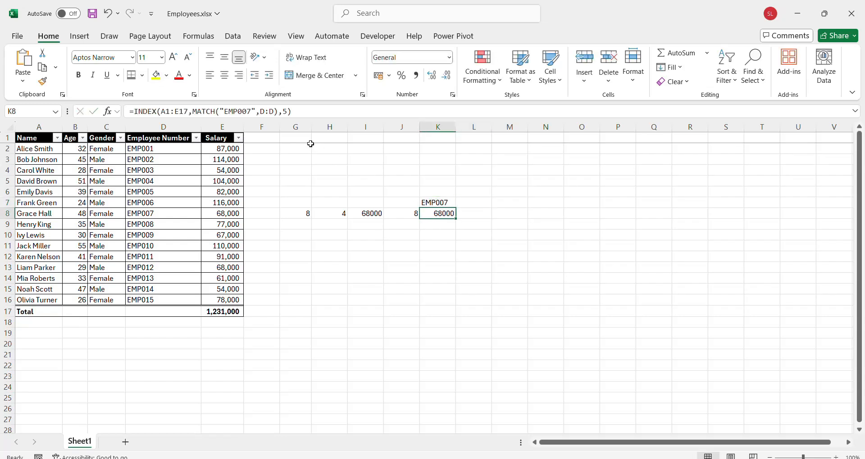
{"action": "left_click_drag", "start_coordinate": [256, 111], "coordinate": [219, 112]}
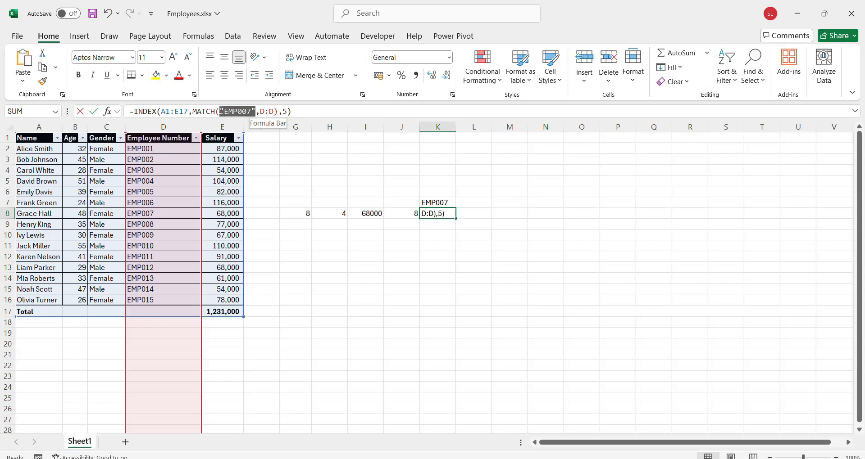
{"action": "left_click", "coordinate": [431, 203]}
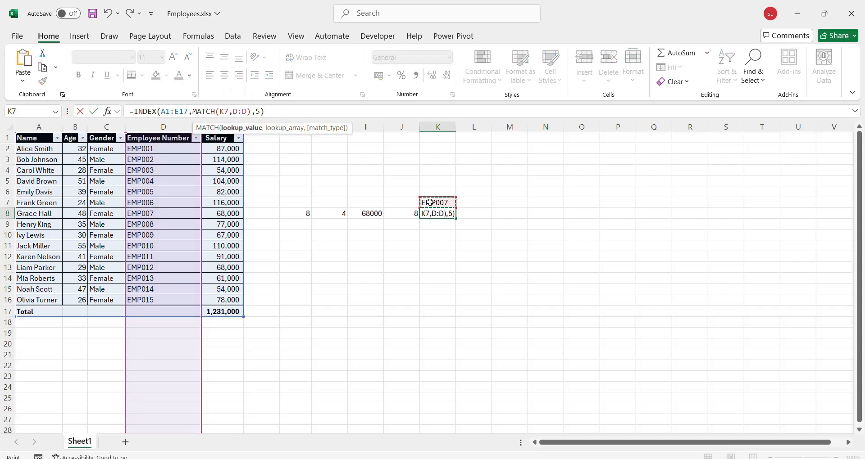
{"action": "key", "text": "Return"}
Step: Change the lookup value in K7 to the employee number listed in row 6
{"action": "left_click", "coordinate": [433, 204]}
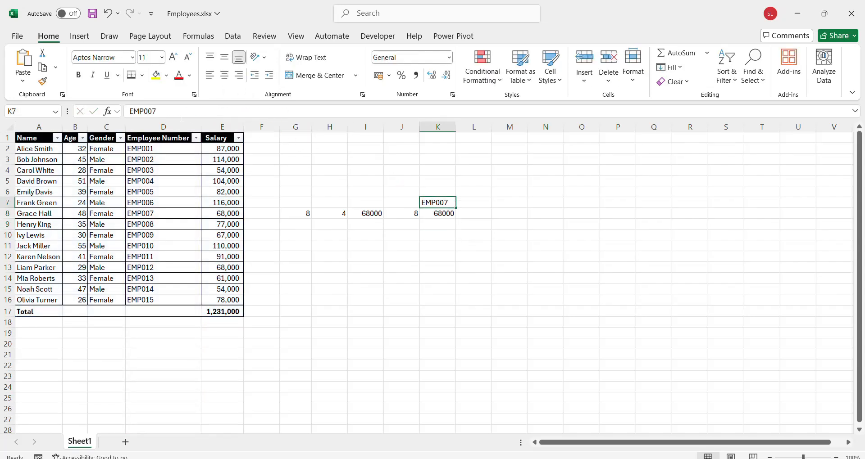
{"action": "left_click", "coordinate": [154, 111]}
{"action": "key", "text": "BackSpace"}
{"action": "type", "text": "5"}
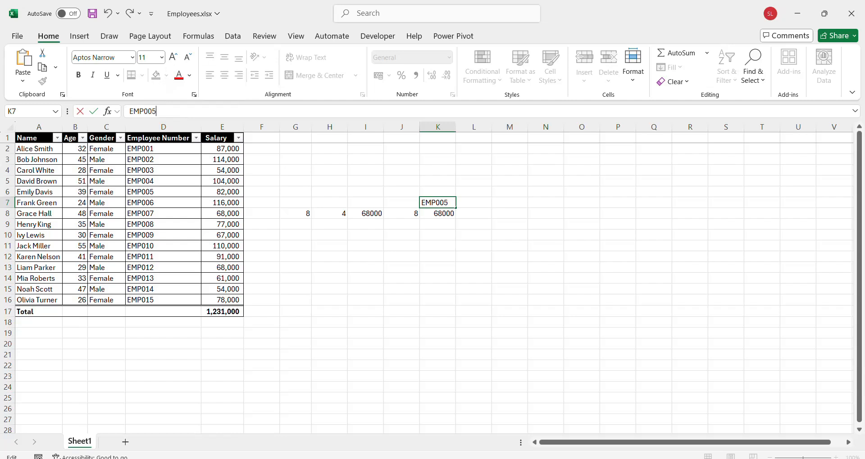
{"action": "key", "text": "Return"}
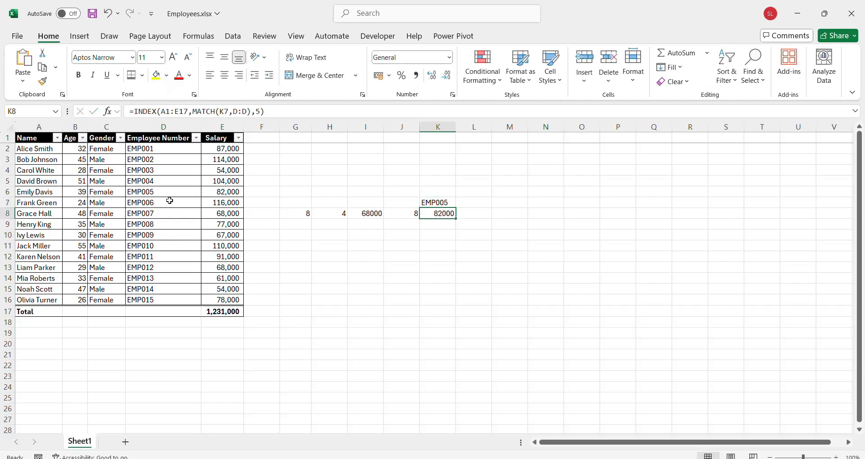
Step: Compare K8's result with the employee number and salary in row 6, and examine the column number in K8's INDEX formula
{"action": "left_click_drag", "start_coordinate": [151, 193], "coordinate": [223, 197]}
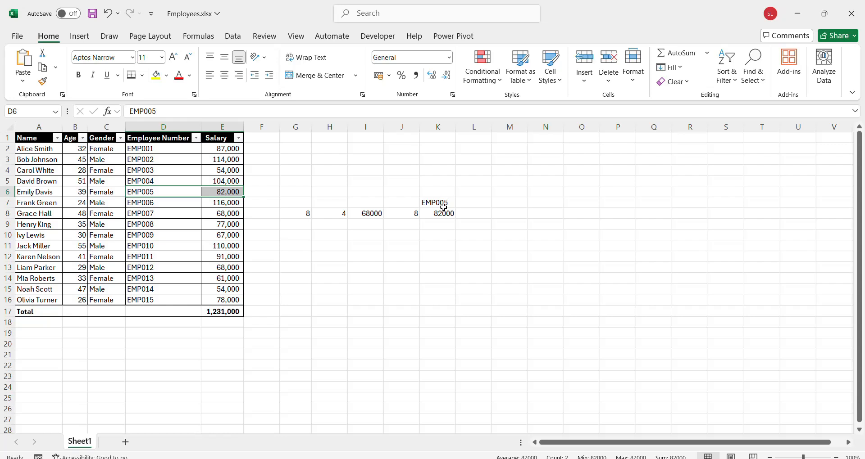
{"action": "left_click", "coordinate": [453, 232]}
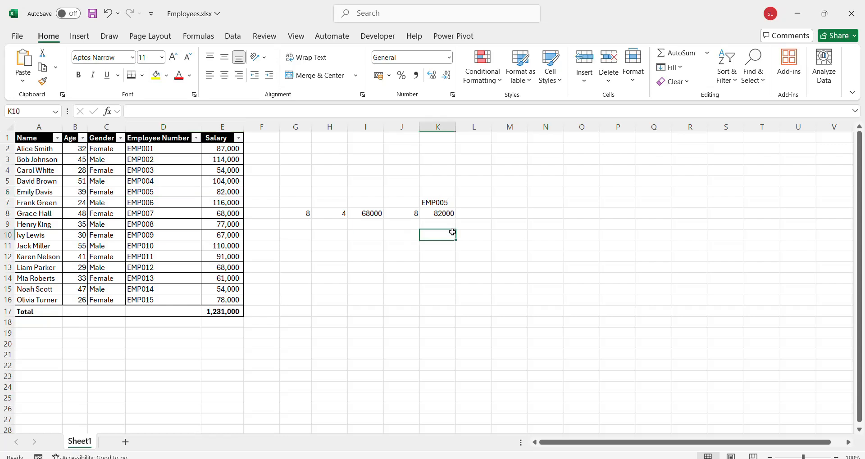
{"action": "left_click", "coordinate": [444, 213]}
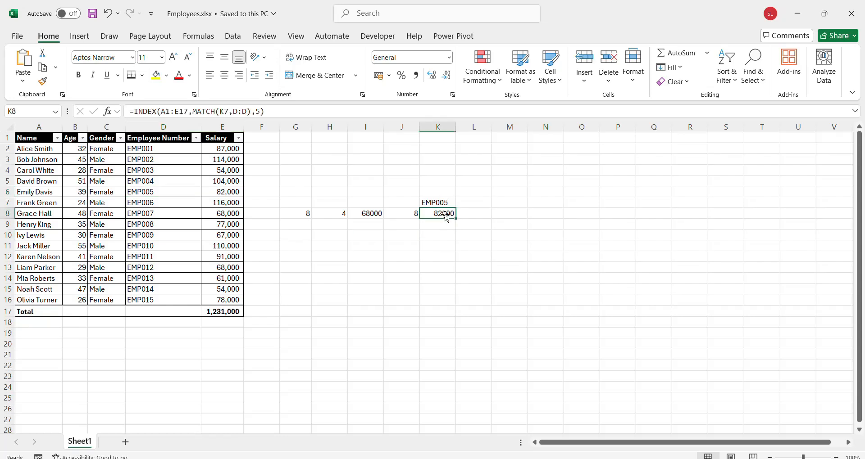
{"action": "key", "text": "F2"}
{"action": "double_click", "coordinate": [258, 111]}
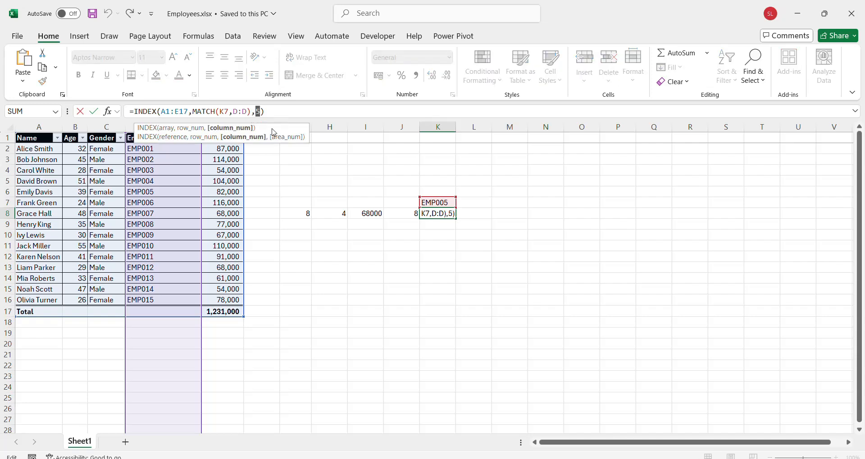
{"action": "key", "text": "Escape"}
Step: Try inserting a blank column before the Salary column, check its effect on the INDEX MATCH formula, and undo the insertion
{"action": "right_click", "coordinate": [217, 127]}
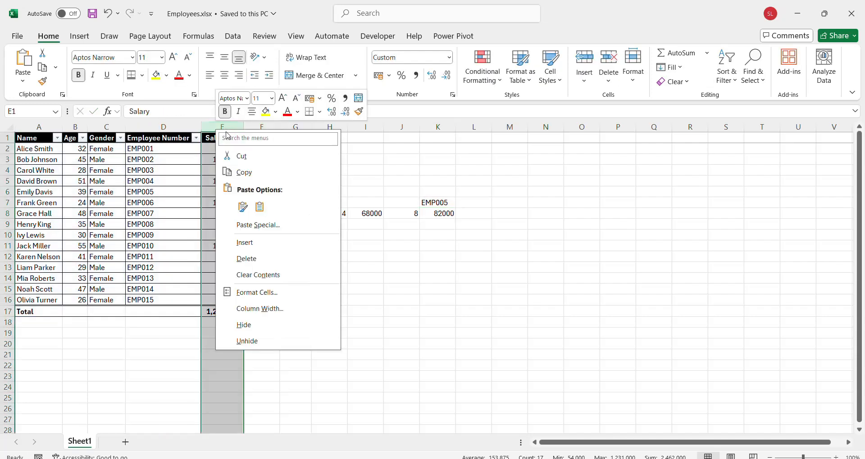
{"action": "left_click", "coordinate": [247, 243]}
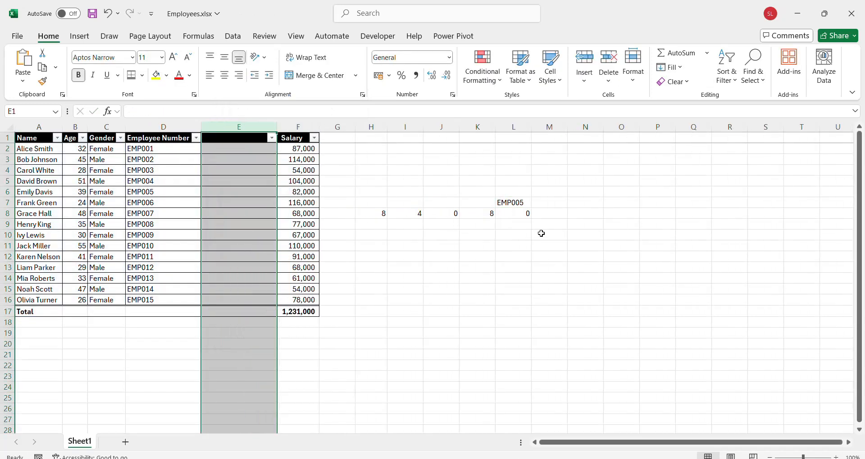
{"action": "left_click", "coordinate": [521, 215]}
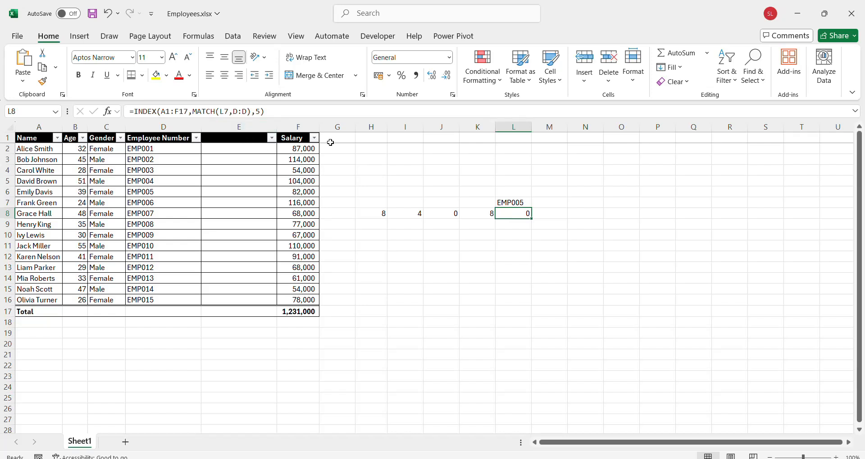
{"action": "key", "text": "ctrl+z"}
{"action": "key", "text": "ctrl+z"}
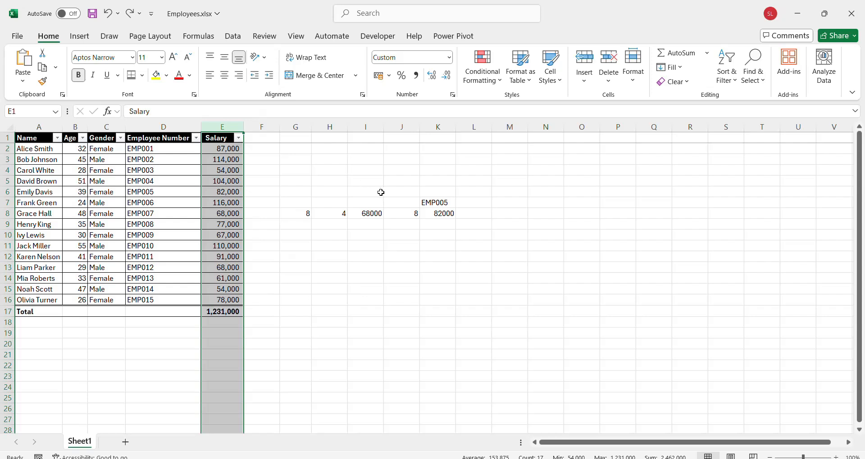
Step: Save the workbook and replace the fixed column number in K8's INDEX formula with COLUMN(E:E)
{"action": "left_click", "coordinate": [453, 216]}
{"action": "key", "text": "ctrl+s"}
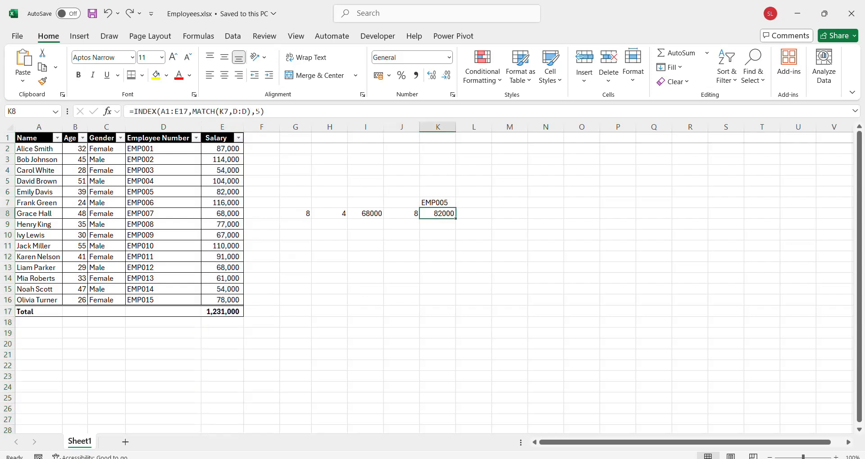
{"action": "double_click", "coordinate": [258, 112]}
{"action": "type", "text": "colum"}
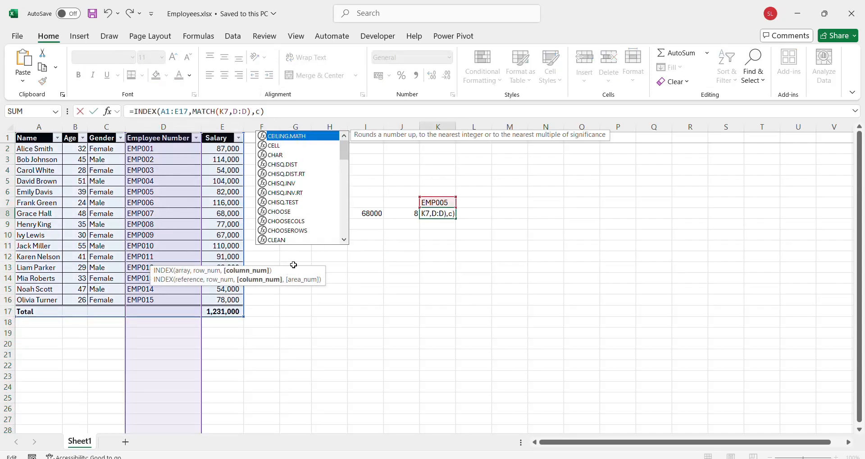
{"action": "type", "text": "n("}
{"action": "left_click", "coordinate": [222, 127]}
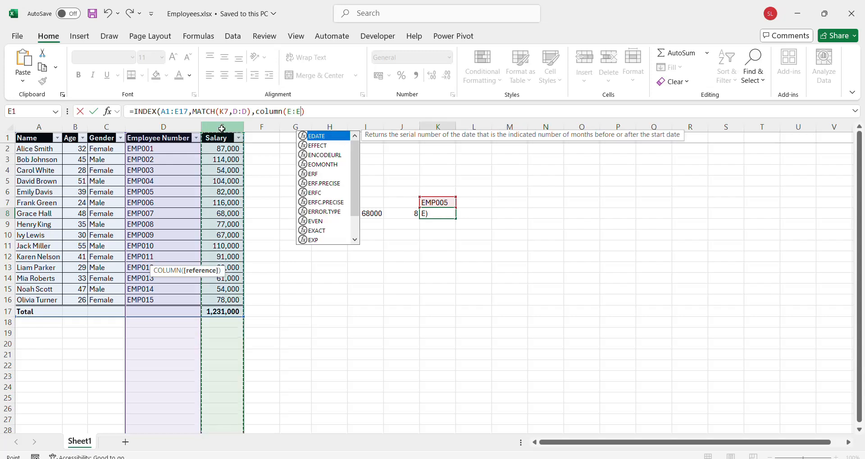
{"action": "type", "text": ")"}
{"action": "key", "text": "Return"}
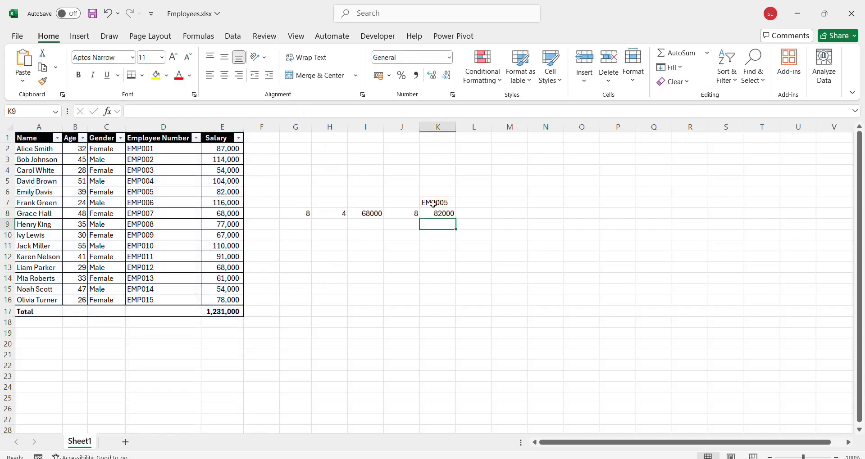
{"action": "left_click", "coordinate": [442, 215]}
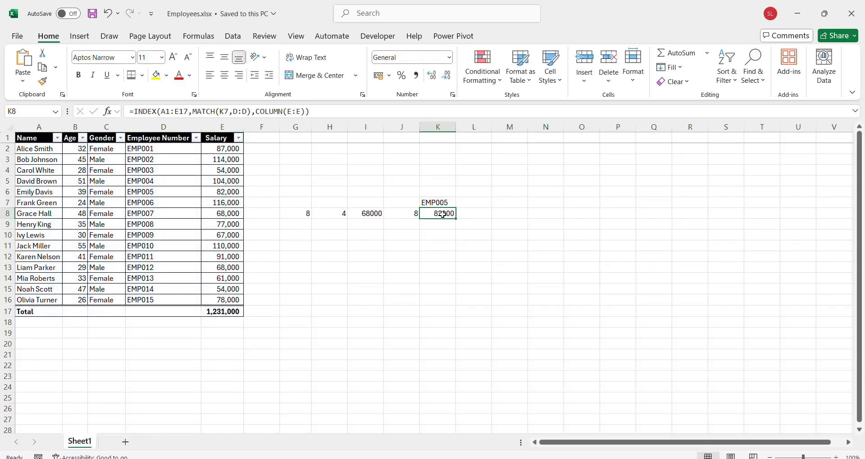
Step: Test K8's lookup formula by inserting two blank columns before the Salary column, and delete both inserted columns
{"action": "right_click", "coordinate": [216, 127]}
{"action": "left_click", "coordinate": [248, 241]}
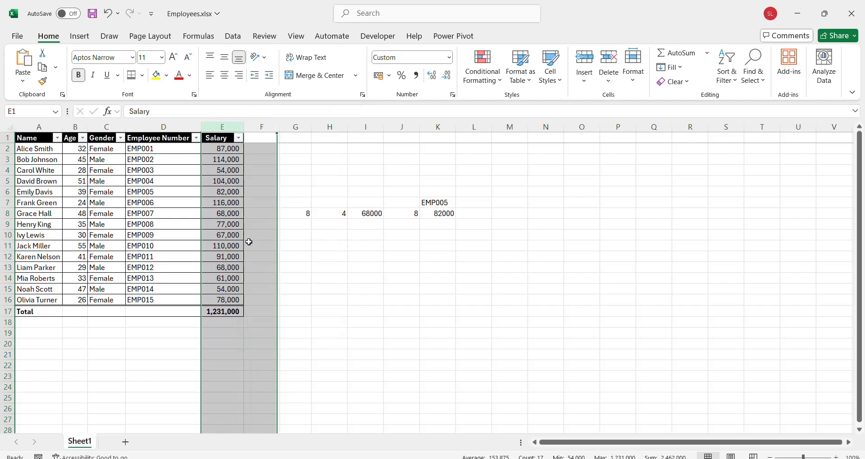
{"action": "left_click", "coordinate": [523, 214]}
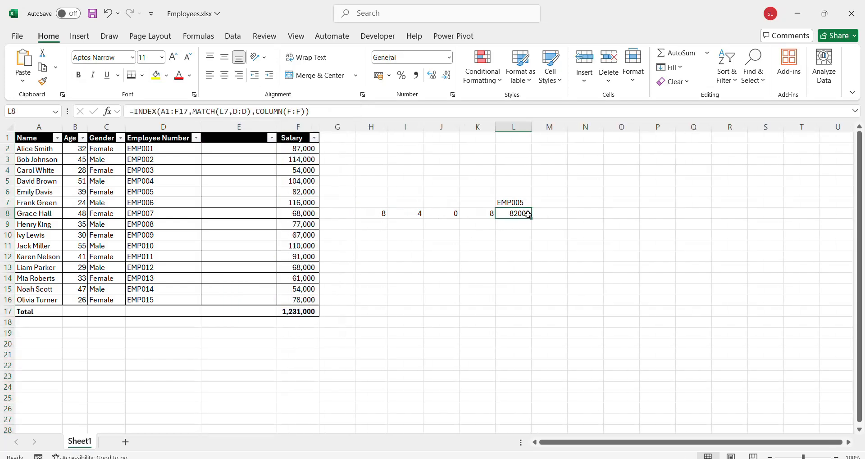
{"action": "right_click", "coordinate": [293, 127]}
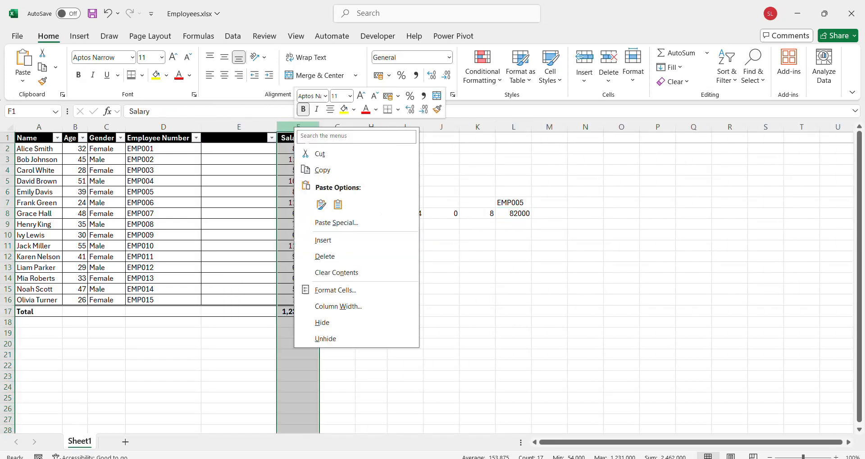
{"action": "left_click", "coordinate": [331, 241]}
{"action": "left_click_drag", "start_coordinate": [315, 128], "coordinate": [239, 128]}
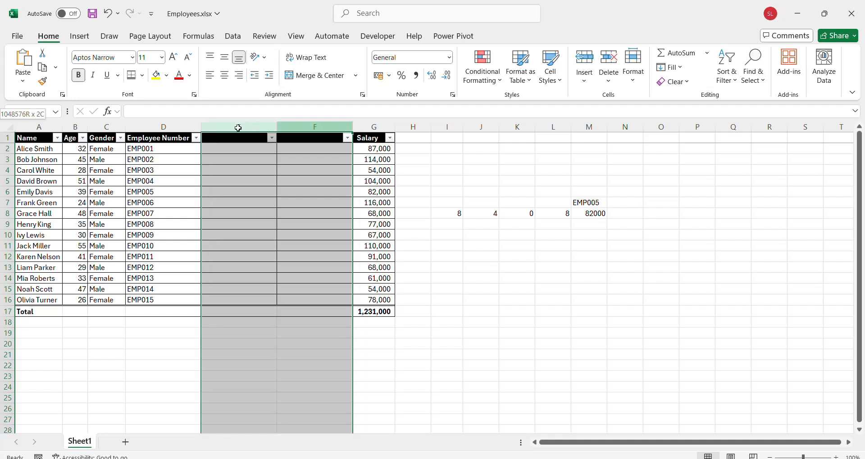
{"action": "right_click", "coordinate": [239, 127]}
{"action": "left_click", "coordinate": [270, 257]}
{"action": "left_click", "coordinate": [435, 214]}
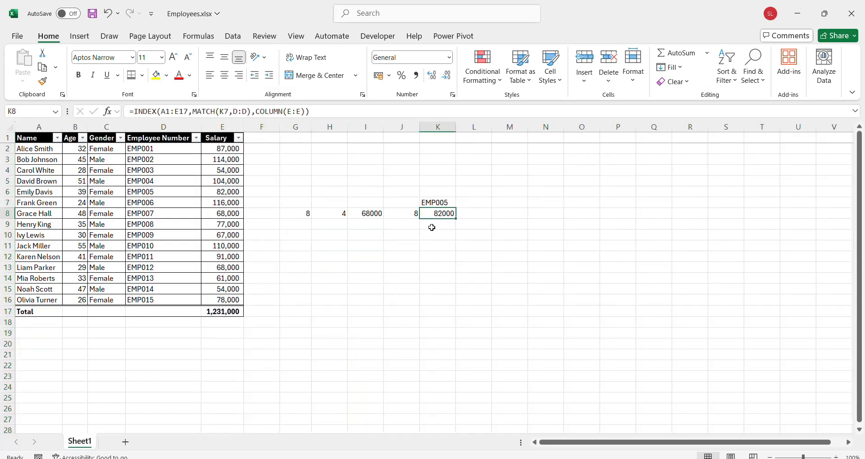
Step: Enter =VLOOKUP(K7,D:E,2,FALSE) in K9 to look up the salary for K7's employee number
{"action": "left_click", "coordinate": [437, 225]}
{"action": "type", "text": "=vlookup("}
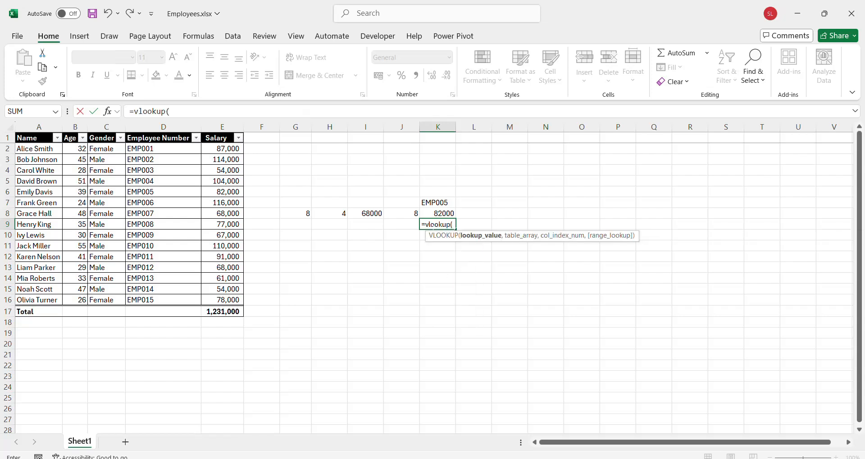
{"action": "left_click", "coordinate": [437, 202]}
{"action": "type", "text": ","}
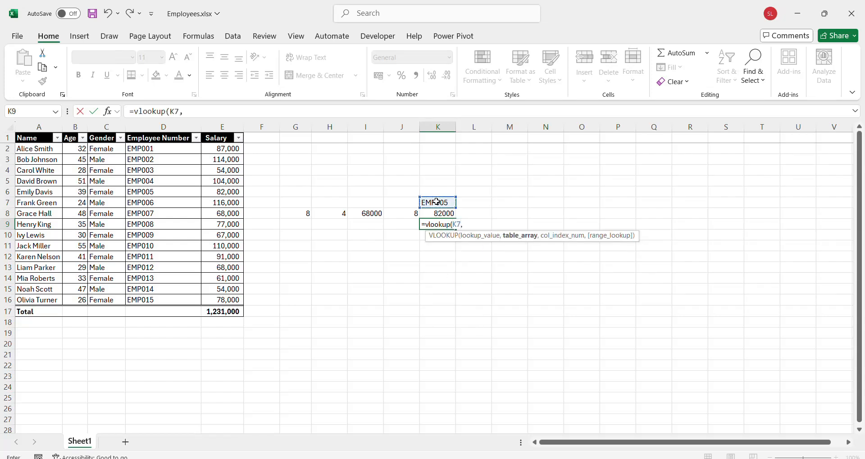
{"action": "left_click_drag", "start_coordinate": [177, 131], "coordinate": [223, 132]}
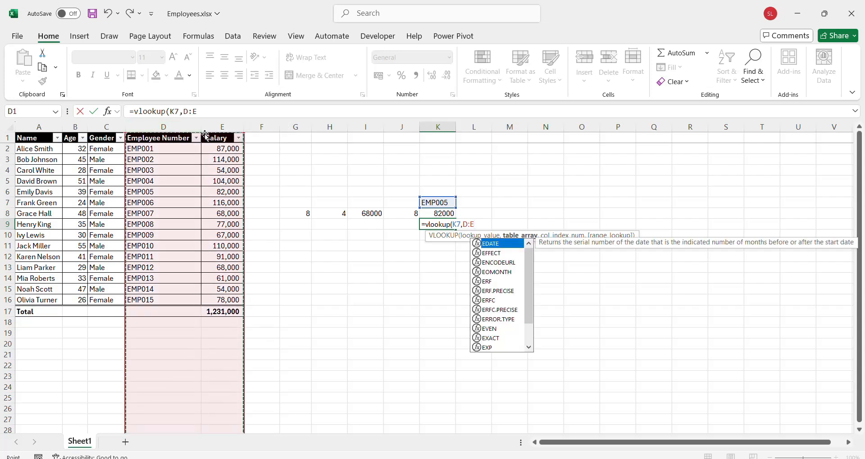
{"action": "type", "text": ","}
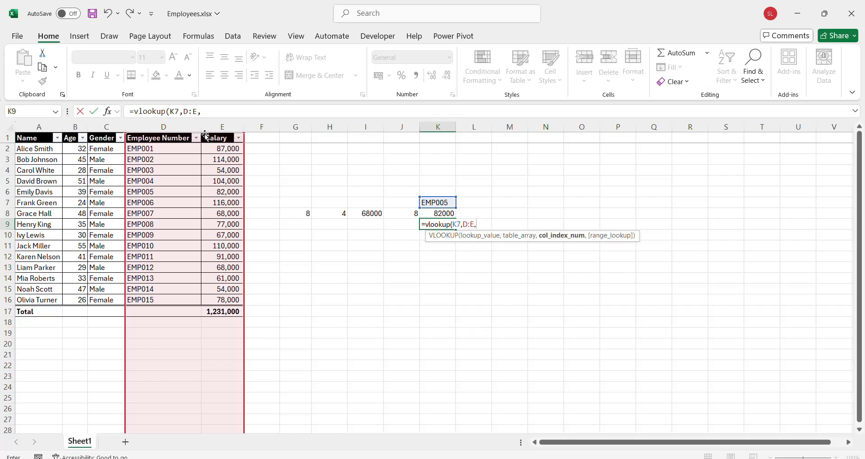
{"action": "type", "text": "2,"}
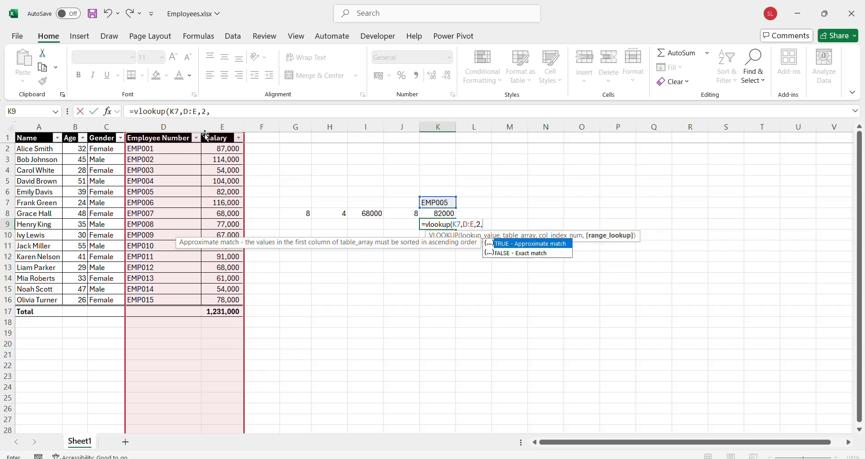
{"action": "type", "text": "f"}
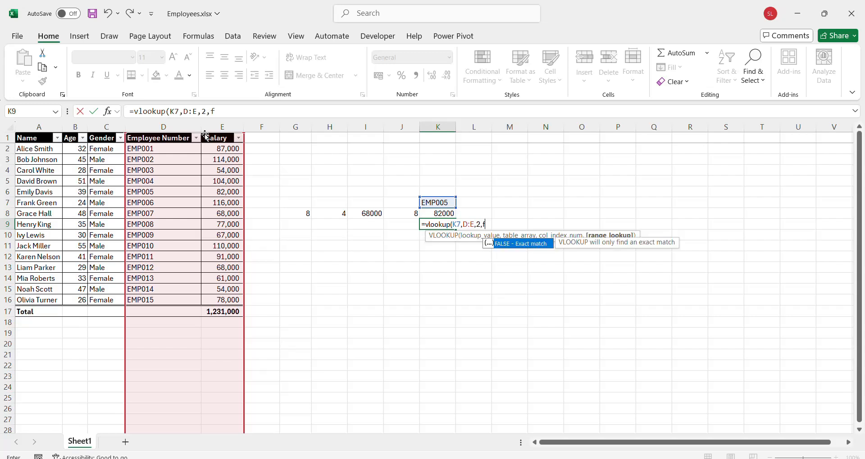
{"action": "type", "text": "alse)"}
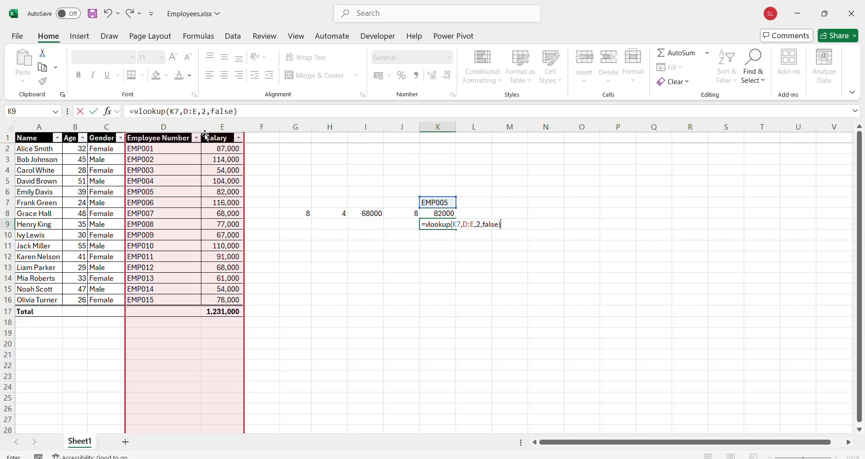
{"action": "key", "text": "Return"}
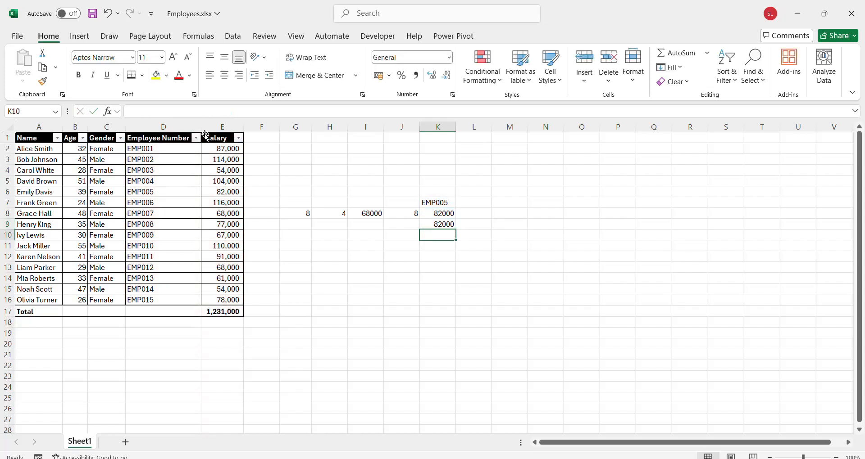
Step: Change the lookup value in K7 to the employee number listed in row 8, and check K9's VLOOKUP formula
{"action": "left_click", "coordinate": [423, 223]}
{"action": "left_click", "coordinate": [440, 202]}
{"action": "double_click", "coordinate": [446, 203]}
{"action": "left_click_drag", "start_coordinate": [449, 203], "coordinate": [443, 203]}
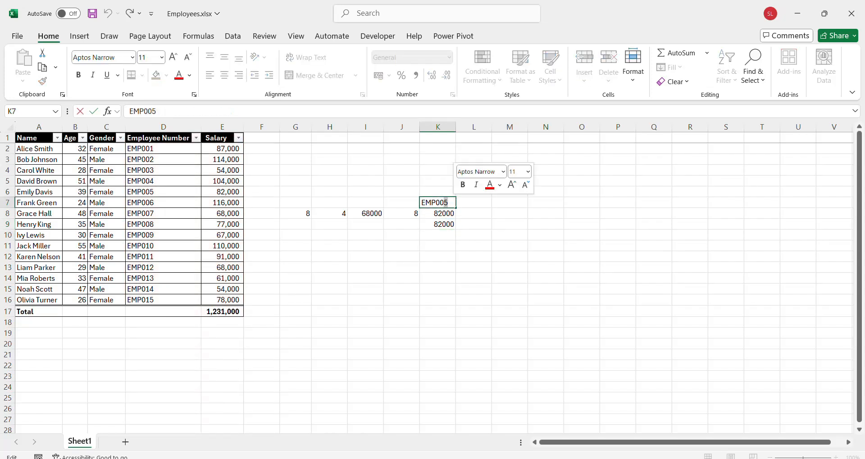
{"action": "type", "text": "7"}
{"action": "key", "text": "Return"}
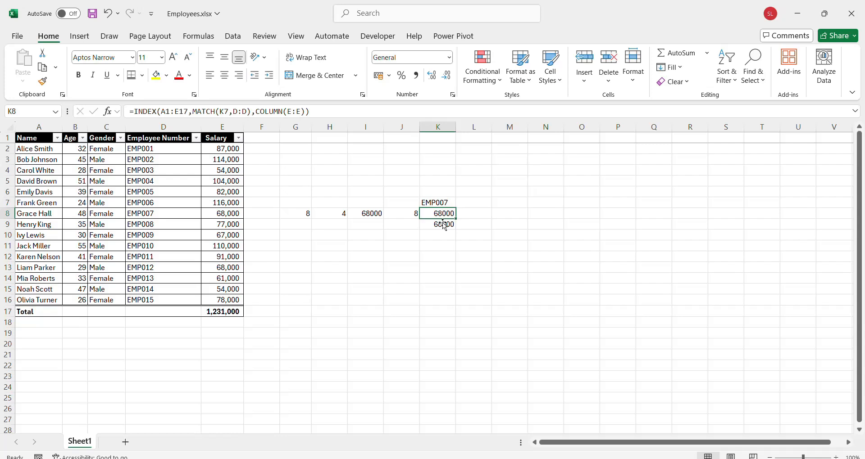
{"action": "left_click", "coordinate": [443, 225]}
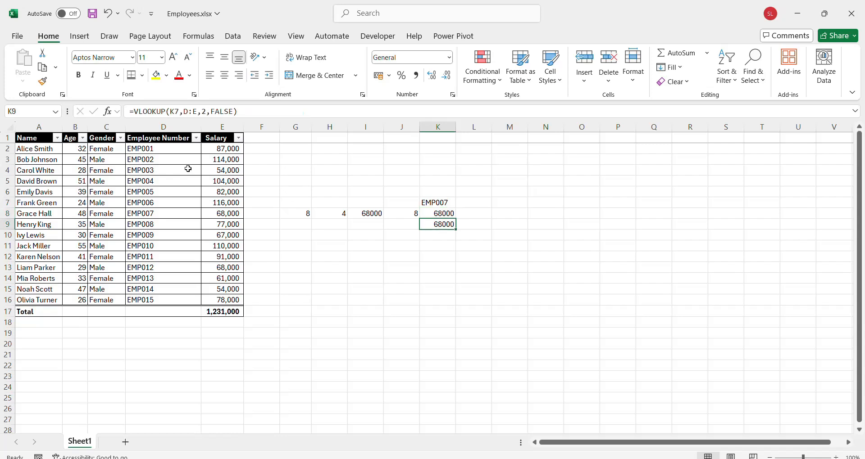
Step: Try inserting a blank column before the Salary column to check its effect on the VLOOKUP formula, and undo the insertion
{"action": "right_click", "coordinate": [222, 124]}
{"action": "left_click", "coordinate": [253, 234]}
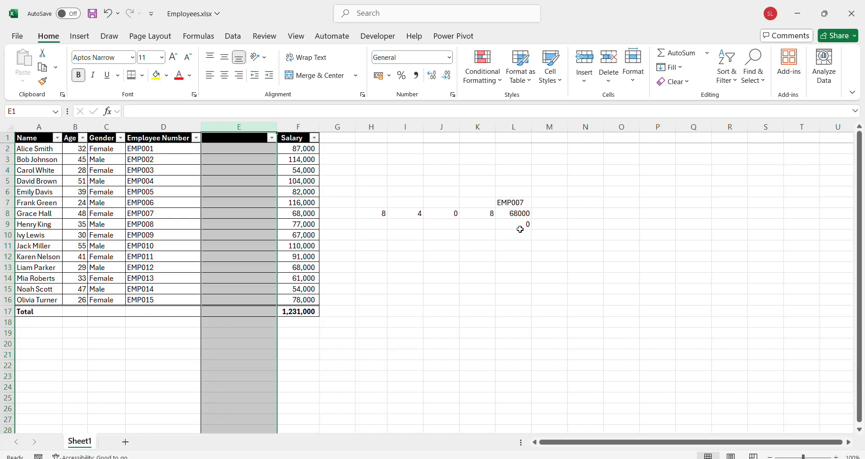
{"action": "left_click", "coordinate": [522, 226]}
{"action": "key", "text": "ctrl+z"}
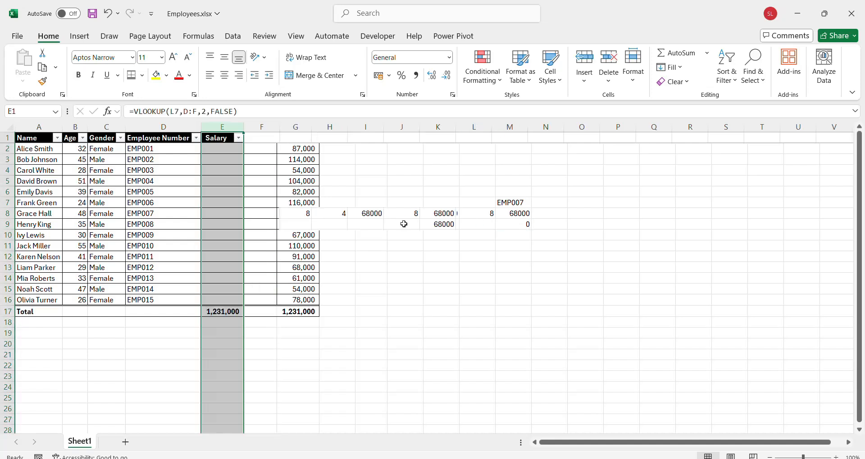
{"action": "left_click", "coordinate": [426, 224]}
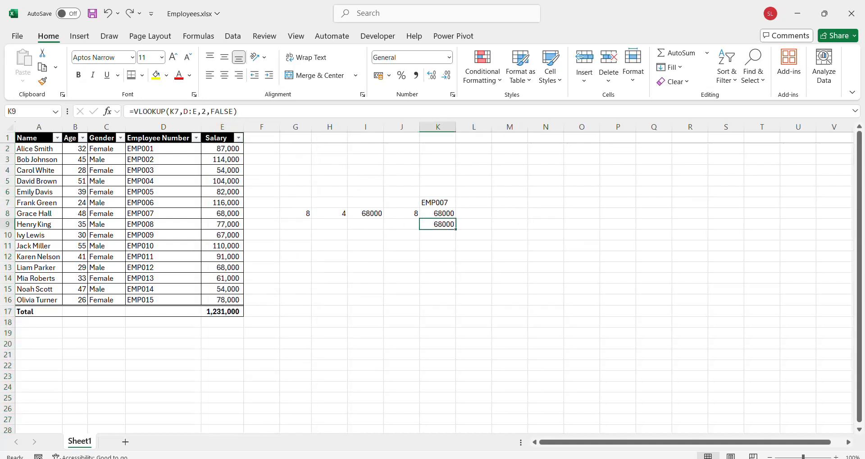
Step: Replace the column index in K9's VLOOKUP formula with COLUMN(E:E) and check the formula
{"action": "double_click", "coordinate": [203, 111]}
{"action": "type", "text": "colum"}
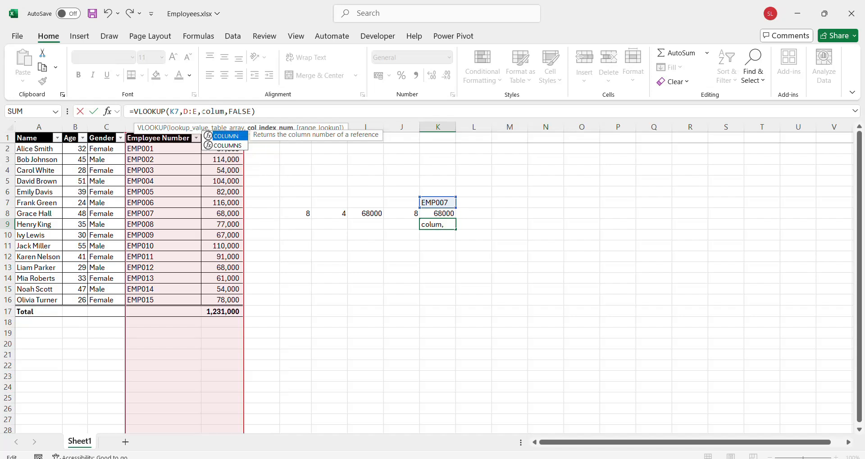
{"action": "type", "text": "n("}
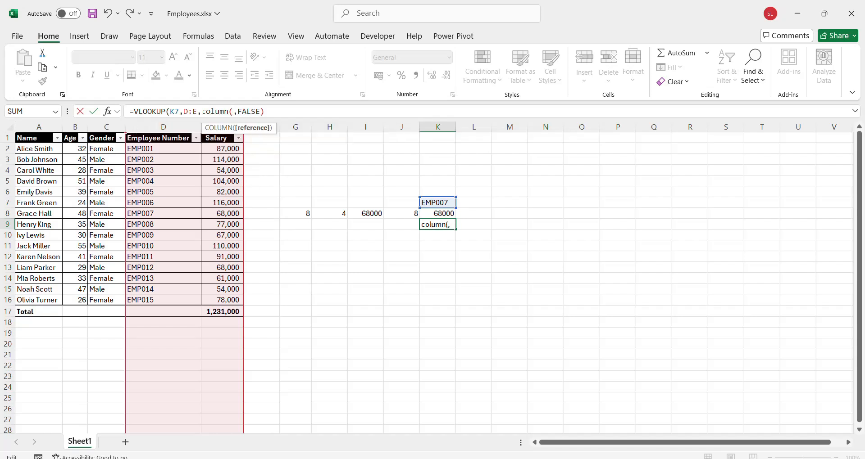
{"action": "left_click_drag", "start_coordinate": [227, 130], "coordinate": [235, 172]}
{"action": "left_click", "coordinate": [223, 128]}
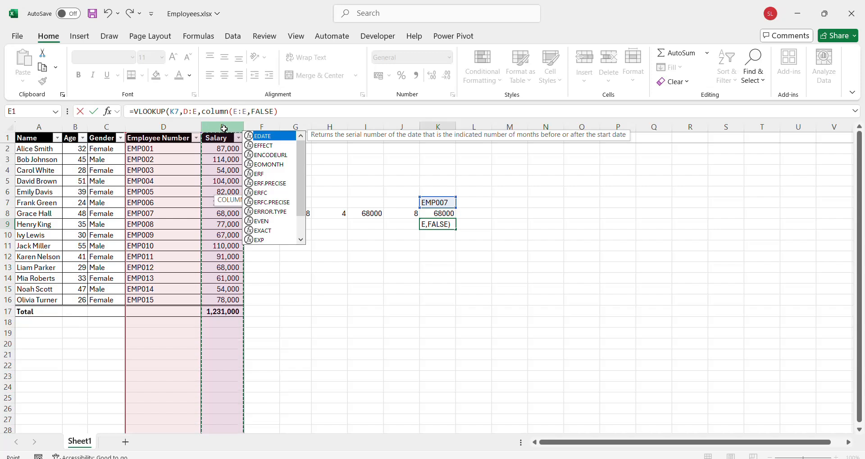
{"action": "type", "text": ")"}
{"action": "key", "text": "Return"}
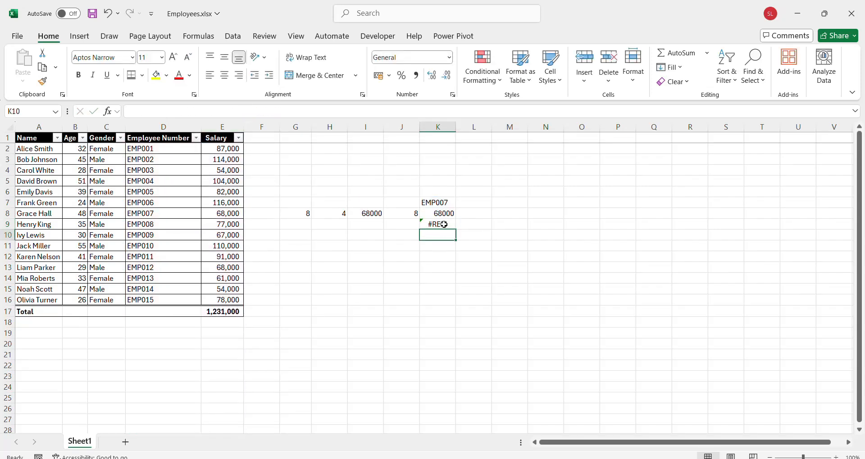
{"action": "left_click", "coordinate": [444, 225]}
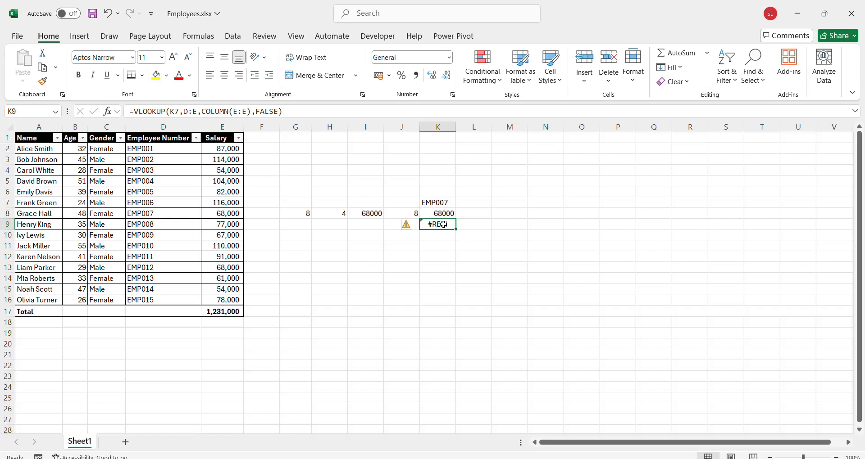